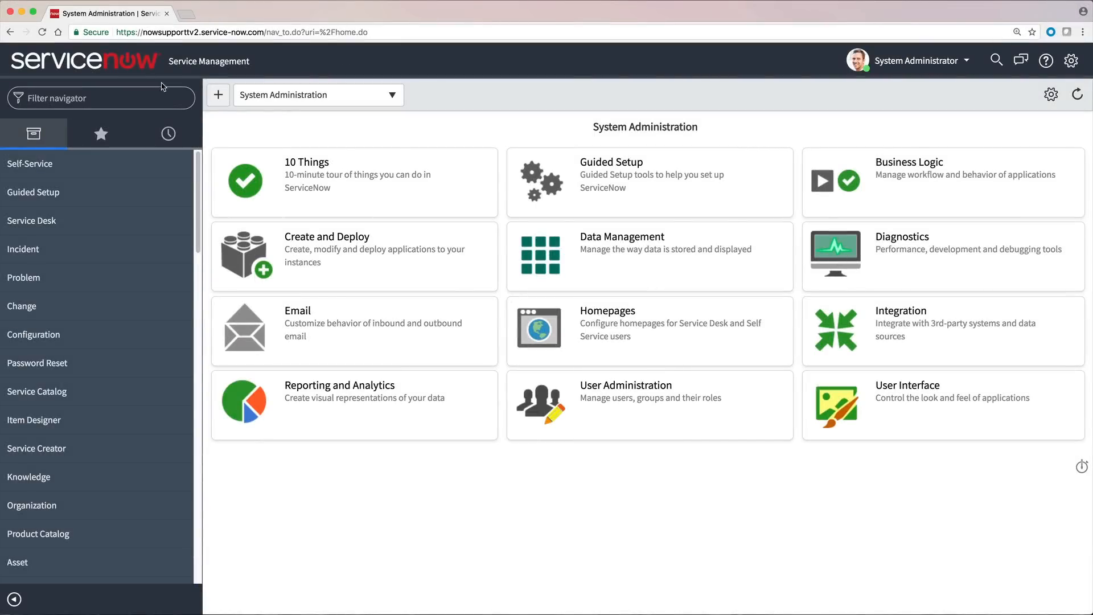
# Filter the navigator for "incident", start a new incident record and open its Form Layout configuration.
pyautogui.click(136, 91)
pyautogui.write('incident')
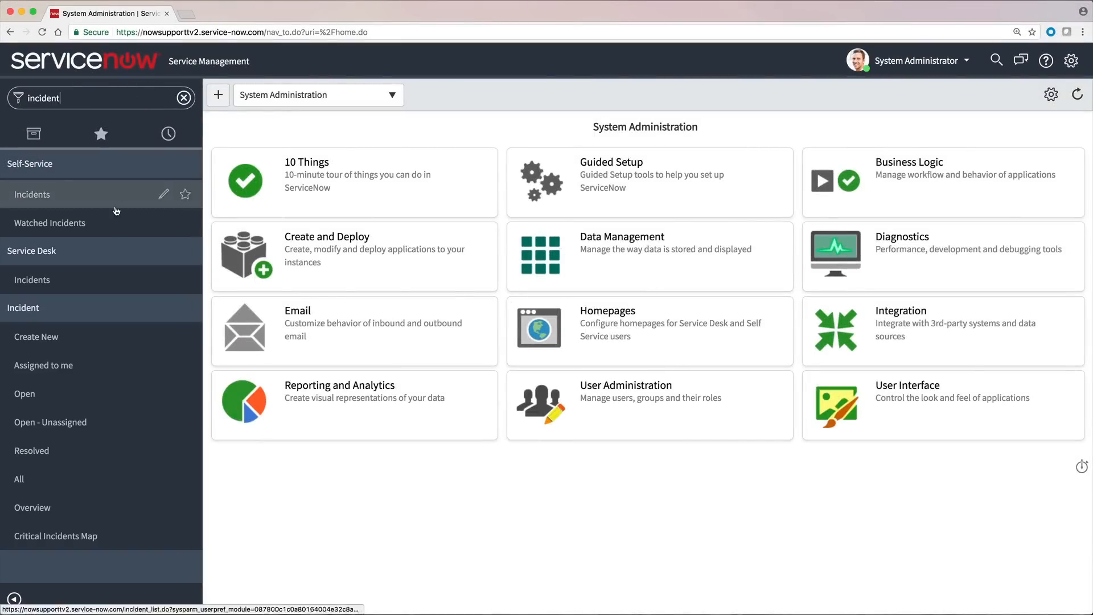
pyautogui.click(85, 339)
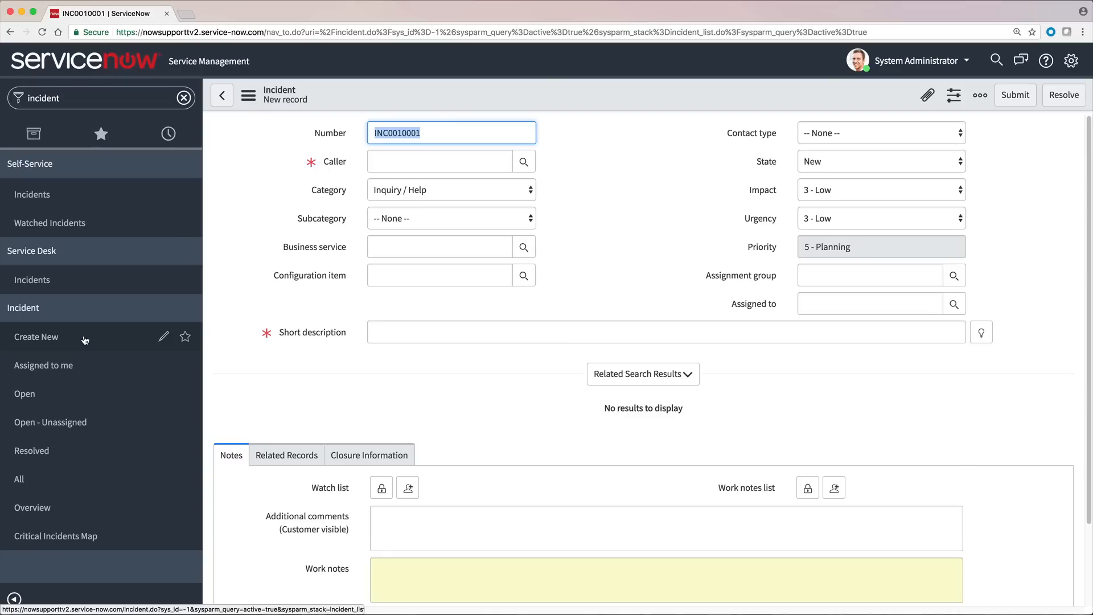
pyautogui.click(259, 100)
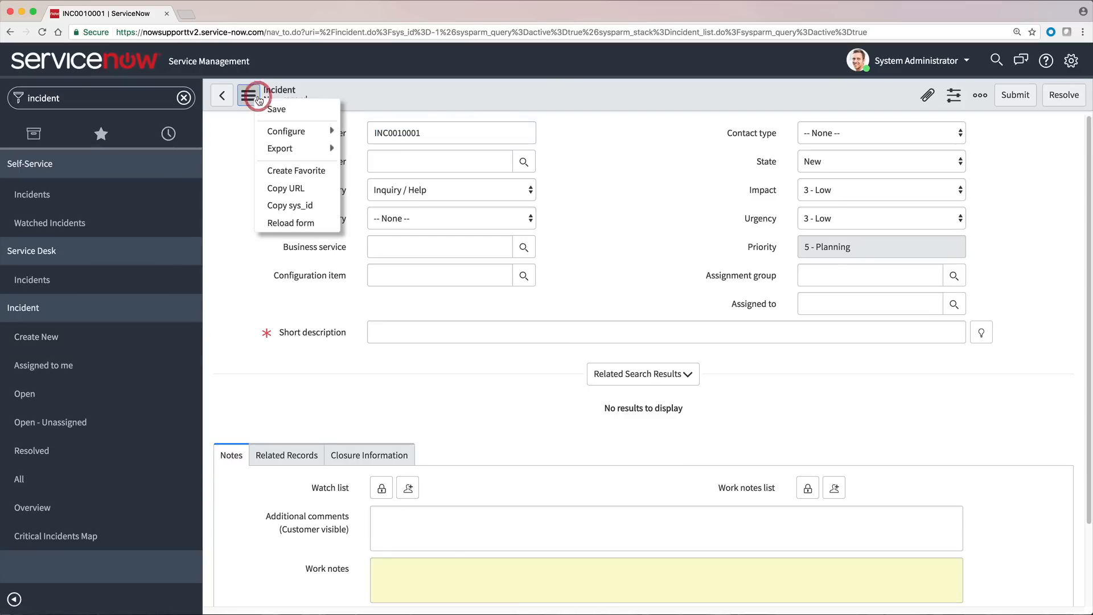
pyautogui.moveTo(275, 136)
pyautogui.click(373, 151)
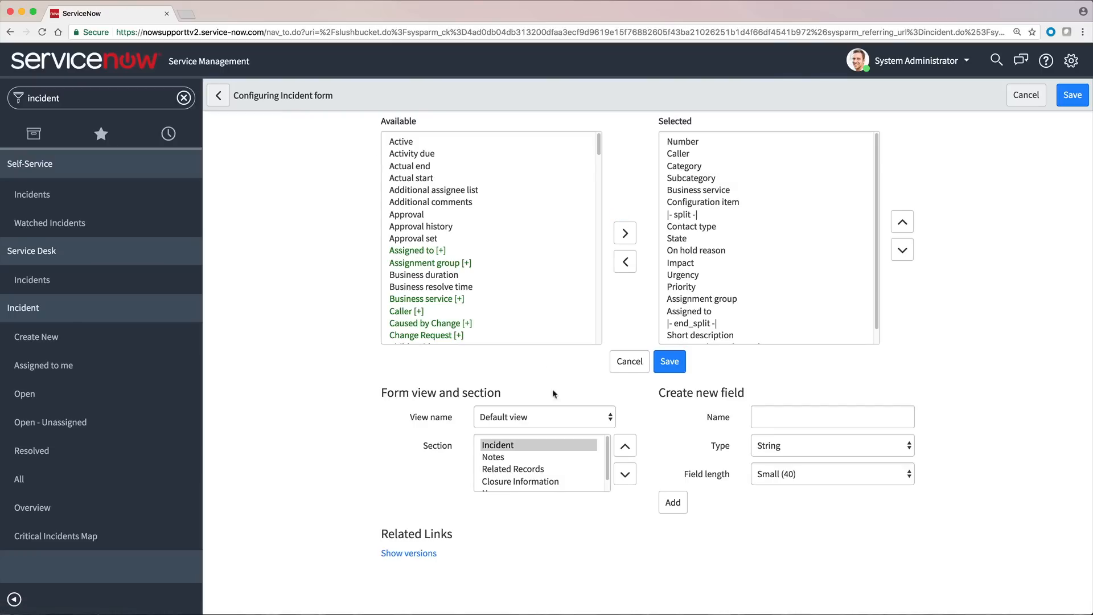
# Create a new form view named "IT Hardware Issues" for the Incident form.
pyautogui.click(565, 416)
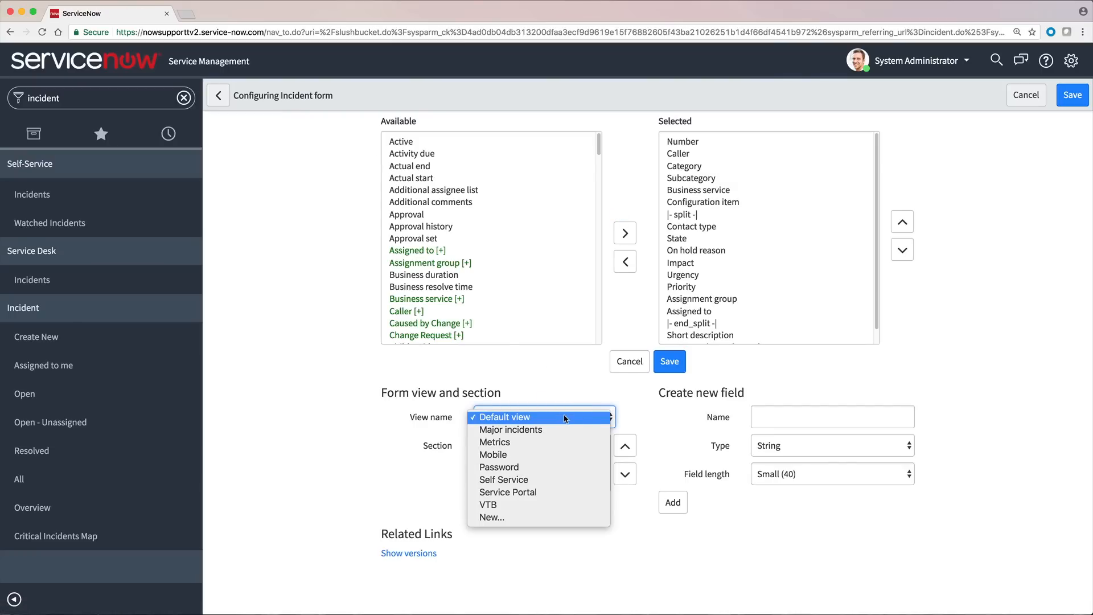
pyautogui.click(543, 516)
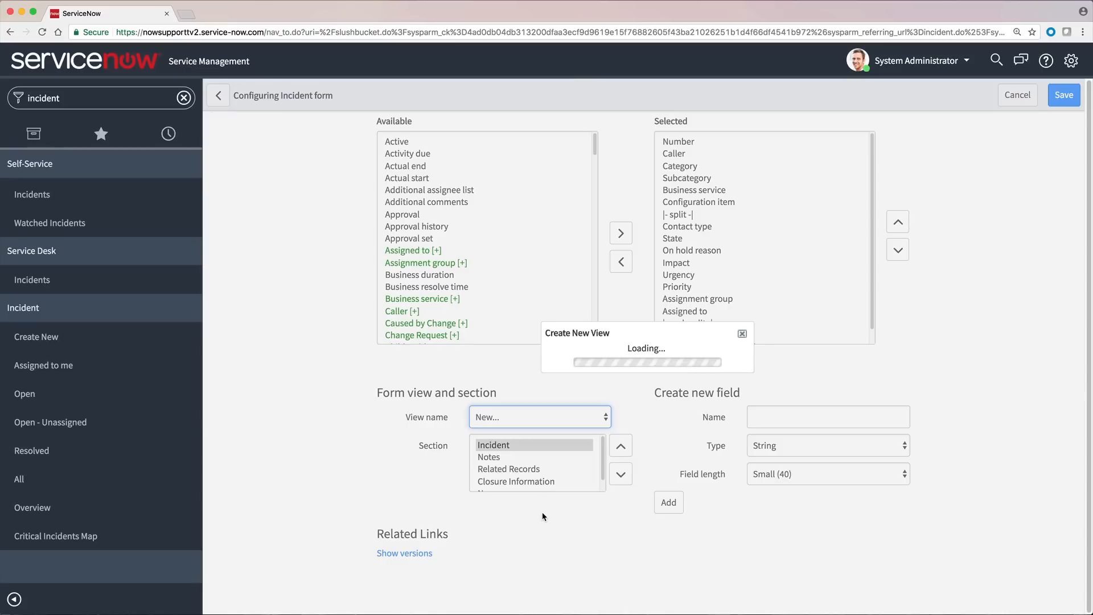
pyautogui.write('IT Hardware Issues')
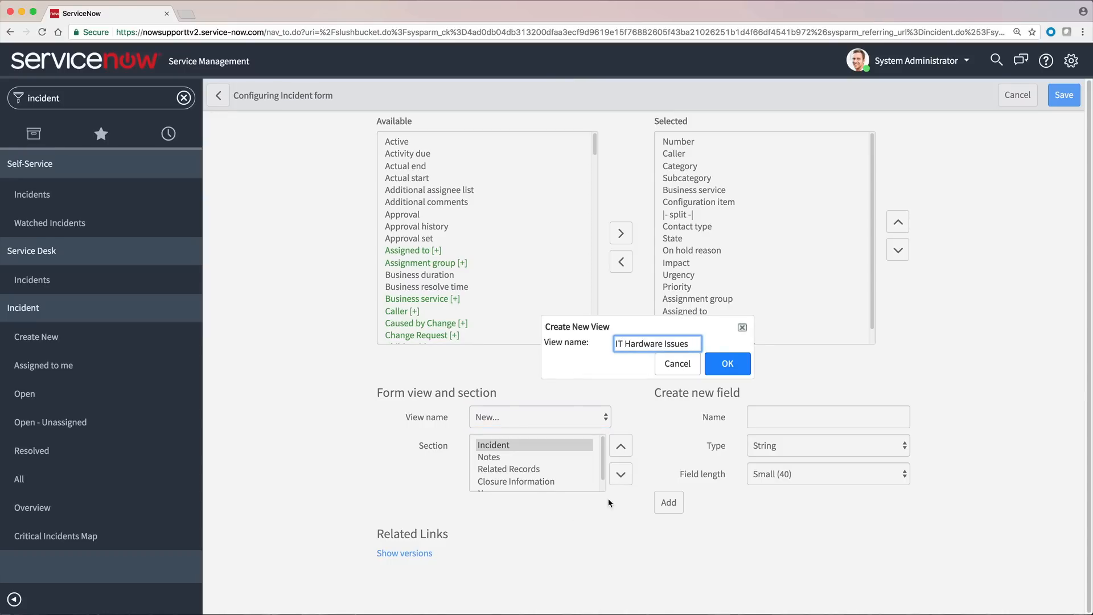
pyautogui.click(728, 371)
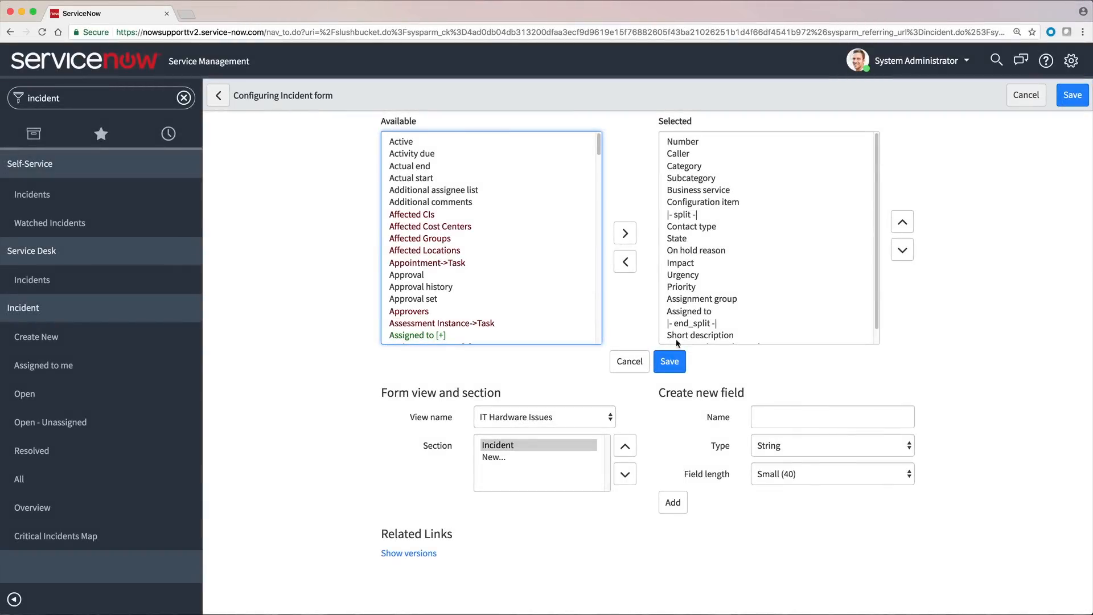
# Expand the Configuration item reference fields and add its Model ID to the selected fields of the form.
pyautogui.scroll(-10, 593, 300)
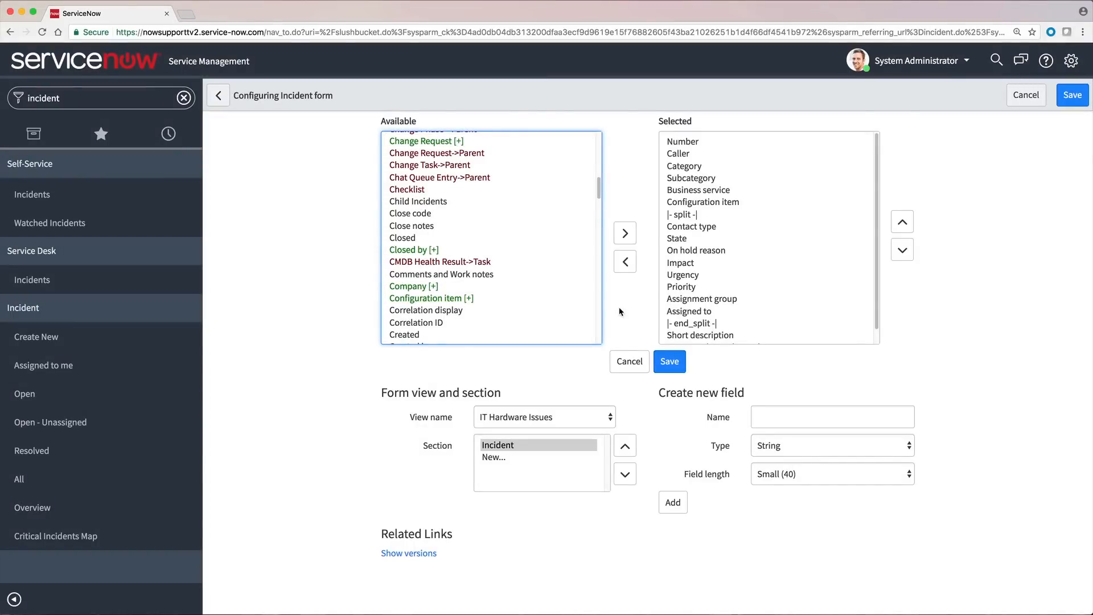
pyautogui.click(574, 299)
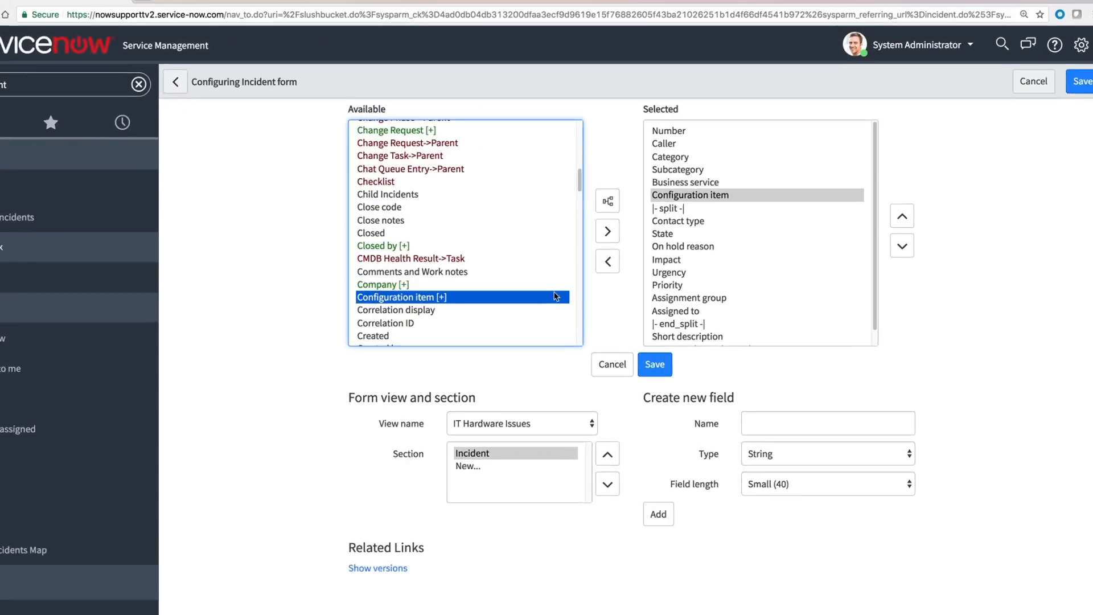
pyautogui.click(624, 209)
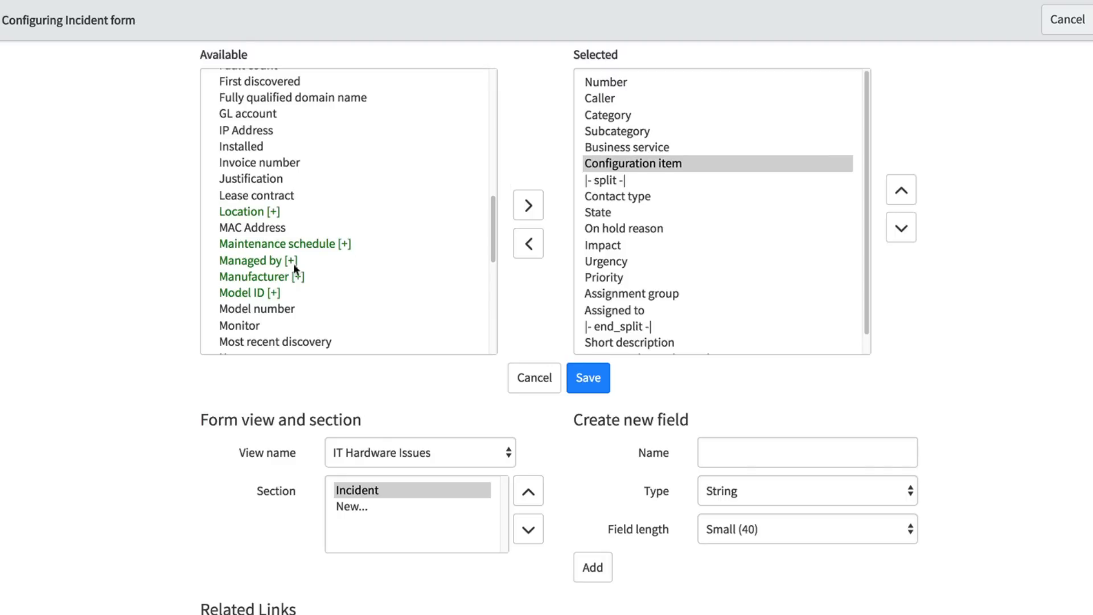
pyautogui.click(243, 291)
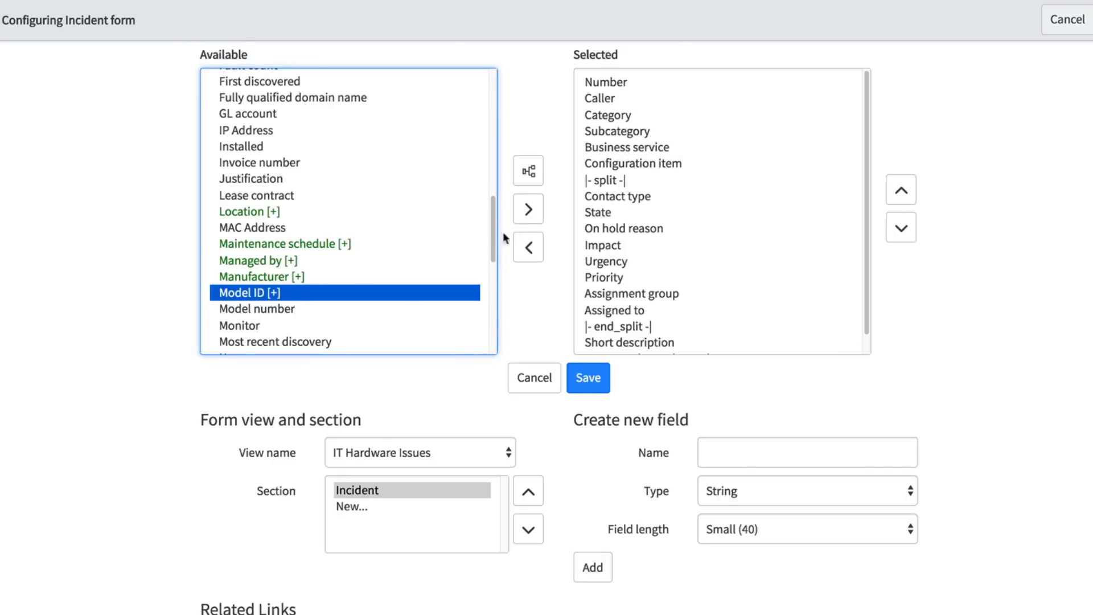
pyautogui.click(529, 211)
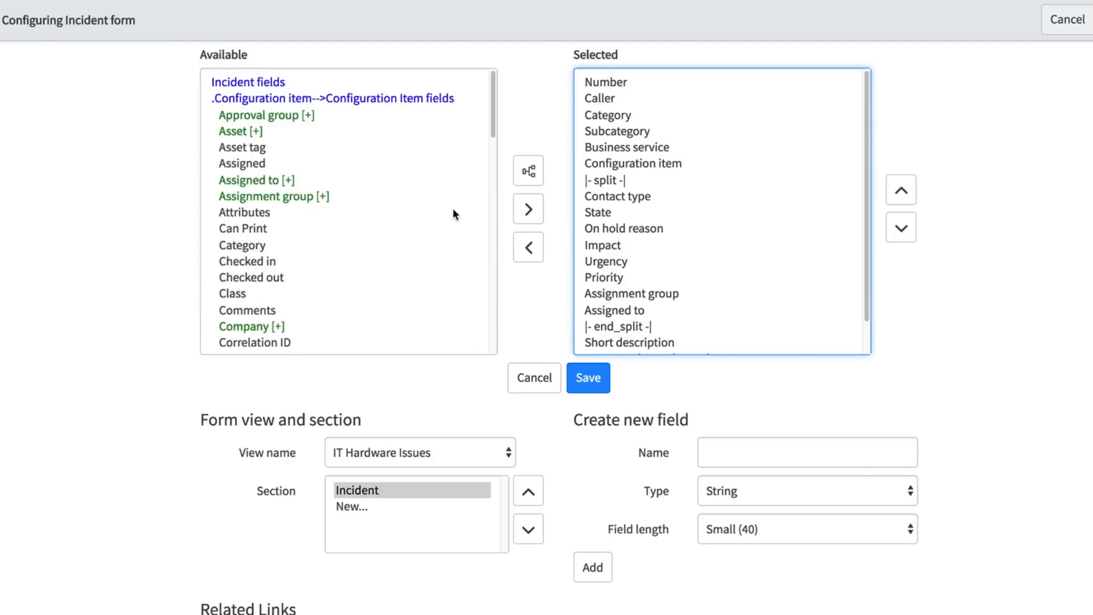
# Add the configuration item's Asset tag to the selected fields, then select the Configuration item.Model ID entry.
pyautogui.click(356, 148)
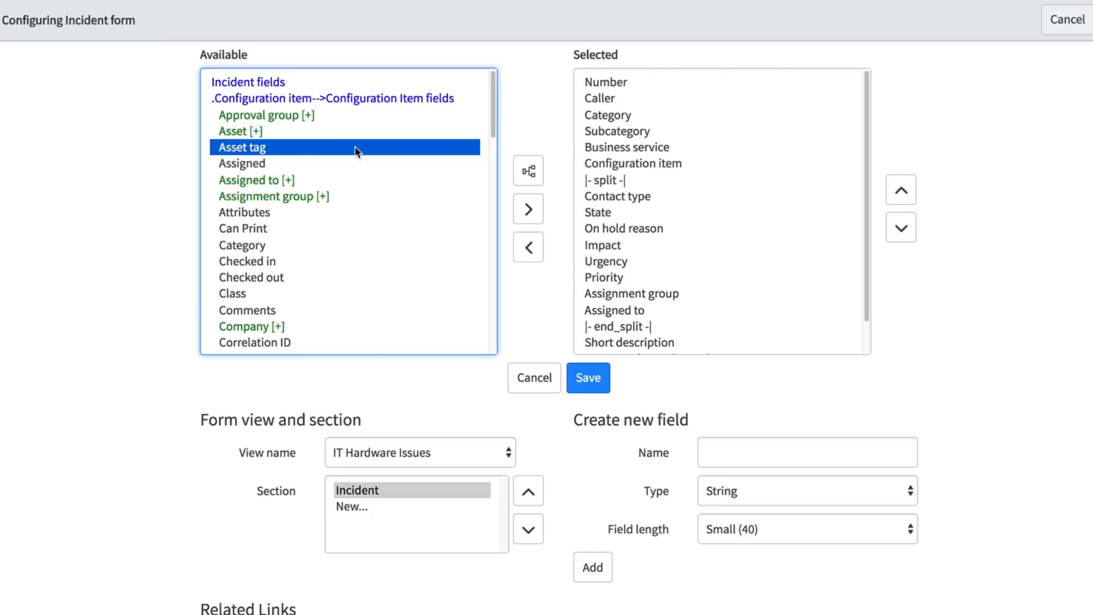
pyautogui.doubleClick(354, 146)
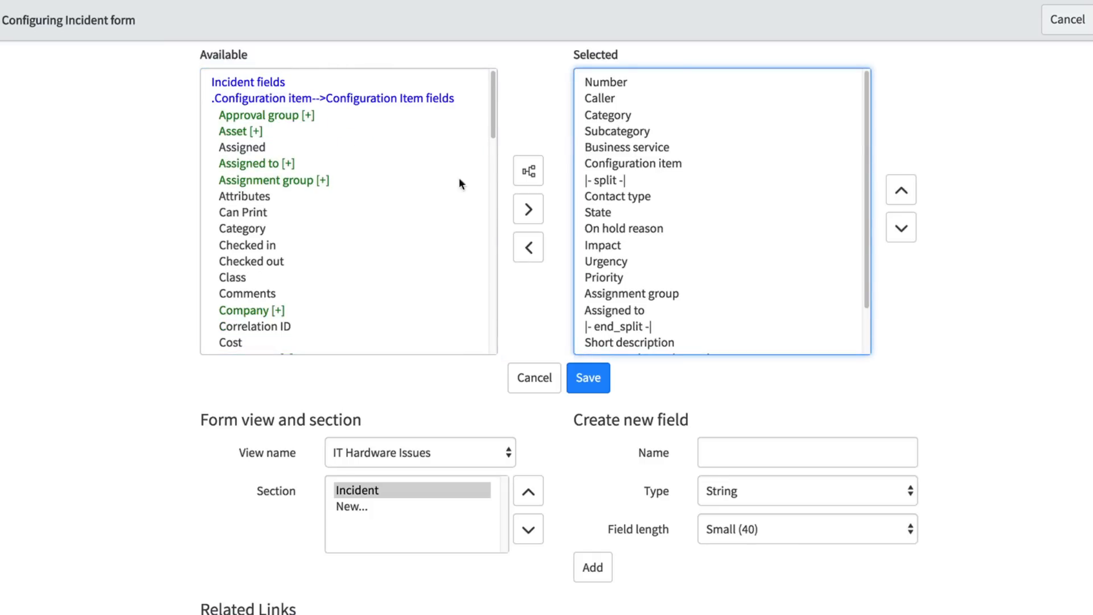
pyautogui.scroll(-3, 647, 232)
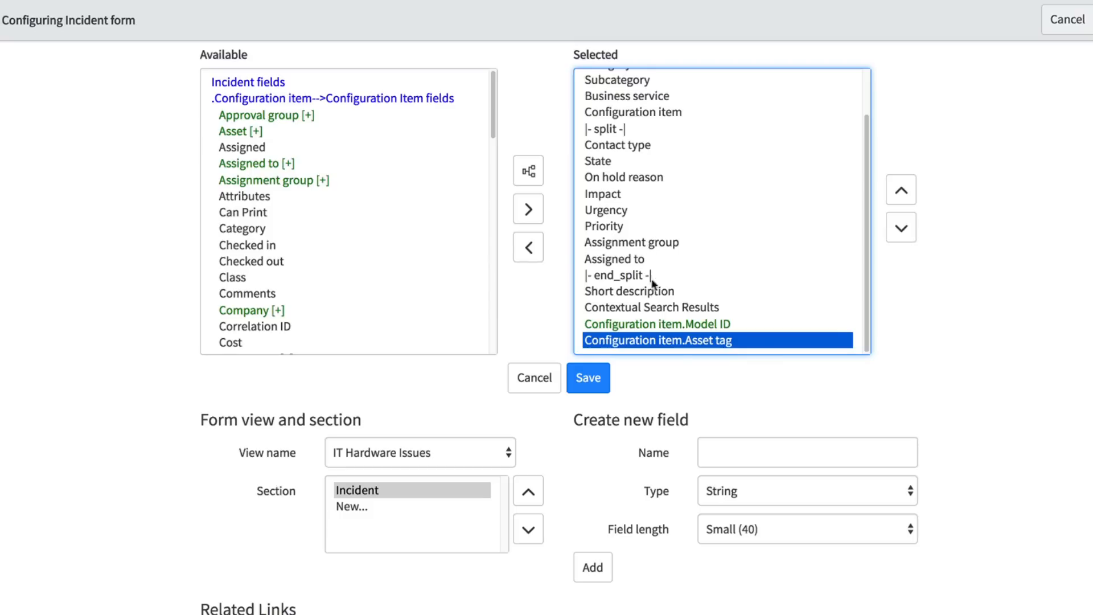
pyautogui.click(656, 320)
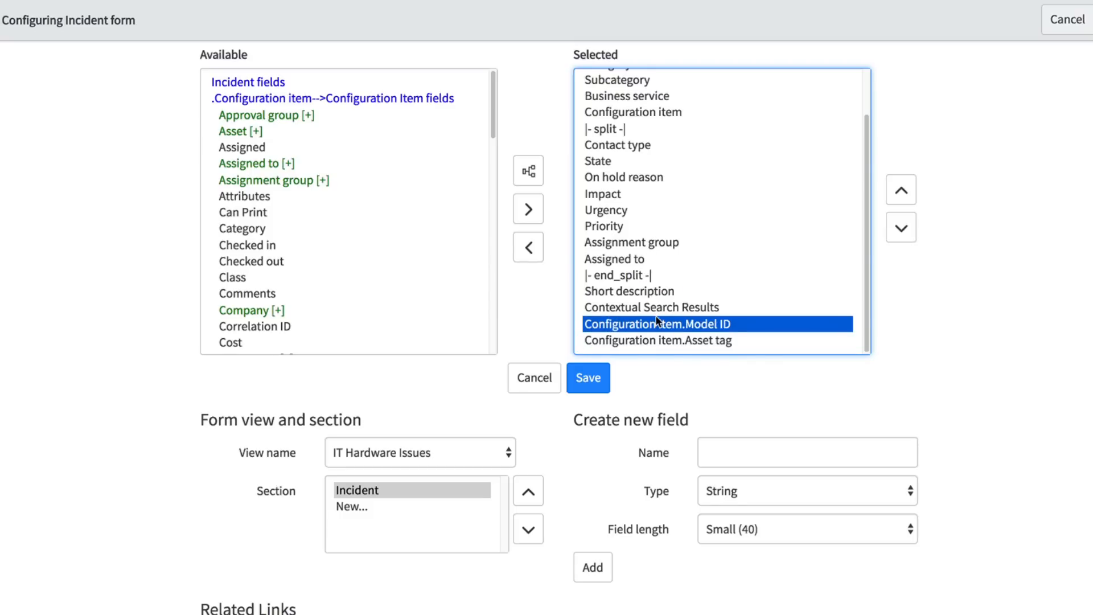
# Expand the configuration item's Manufacturer reference and add the manufacturer's Name to the selected fields.
pyautogui.scroll(-10, 469, 275)
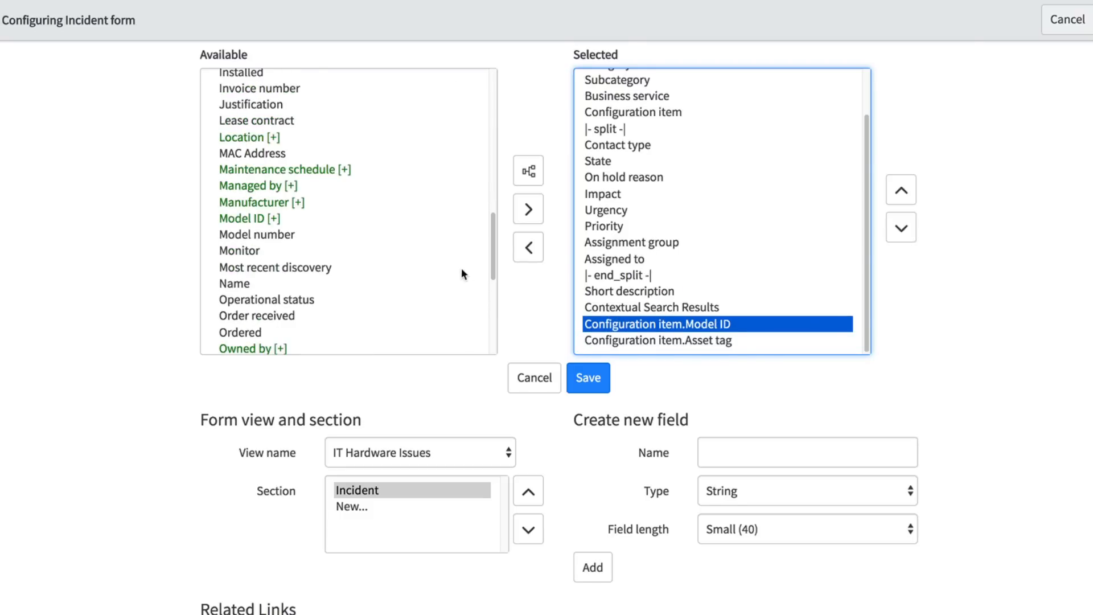
pyautogui.click(388, 202)
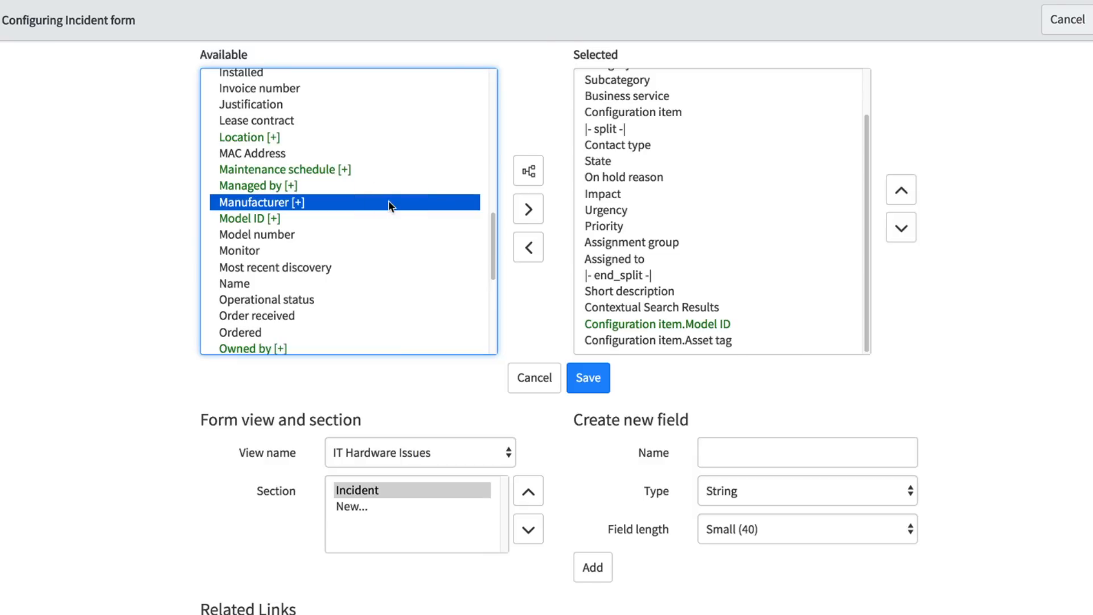
pyautogui.click(525, 171)
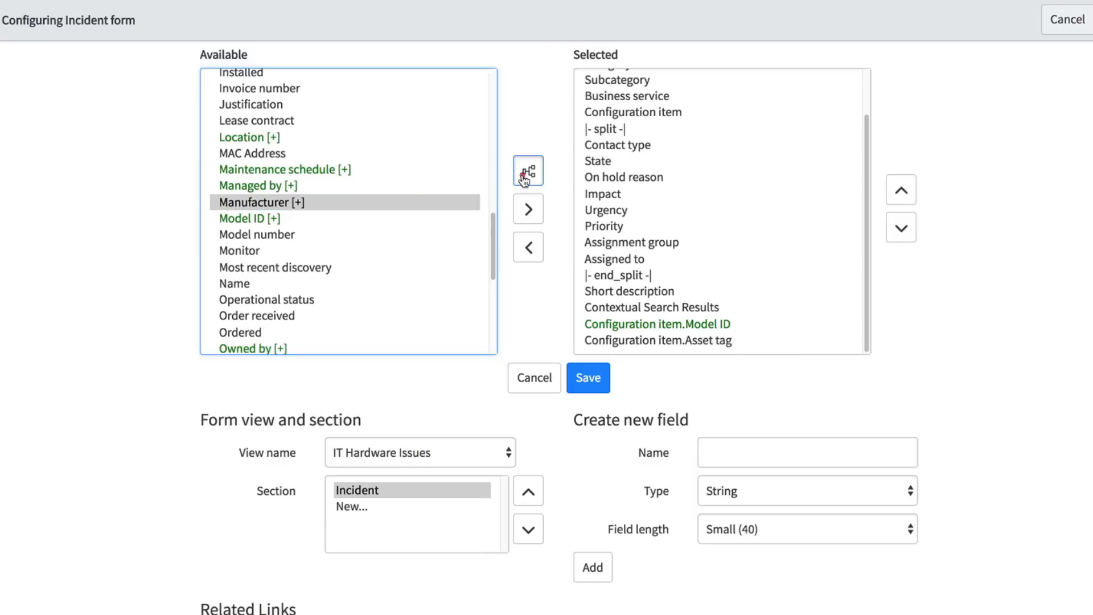
pyautogui.scroll(3, 483, 173)
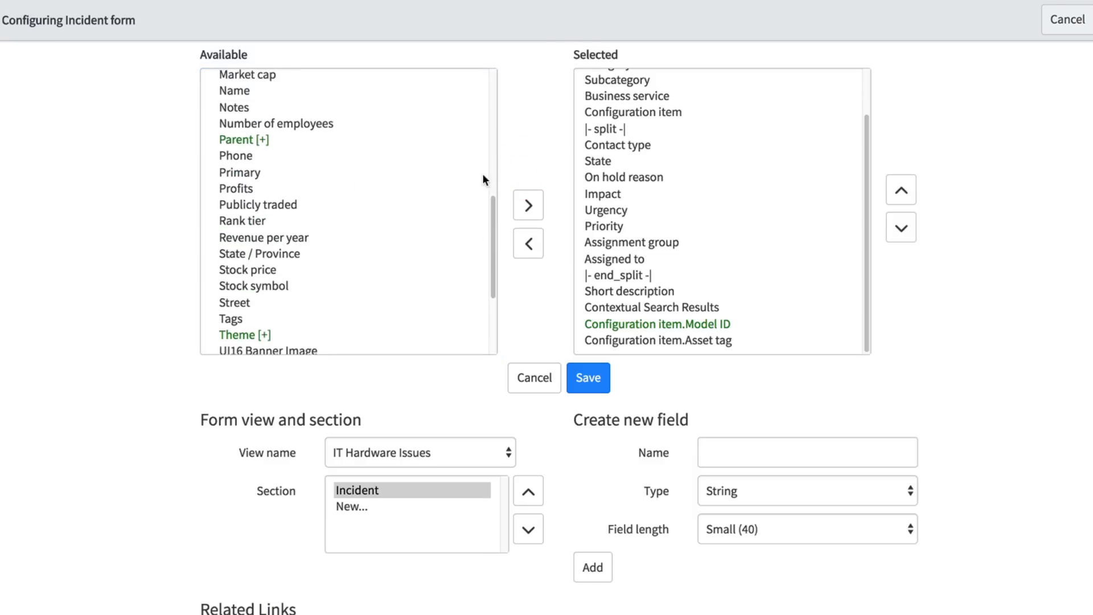
pyautogui.click(389, 98)
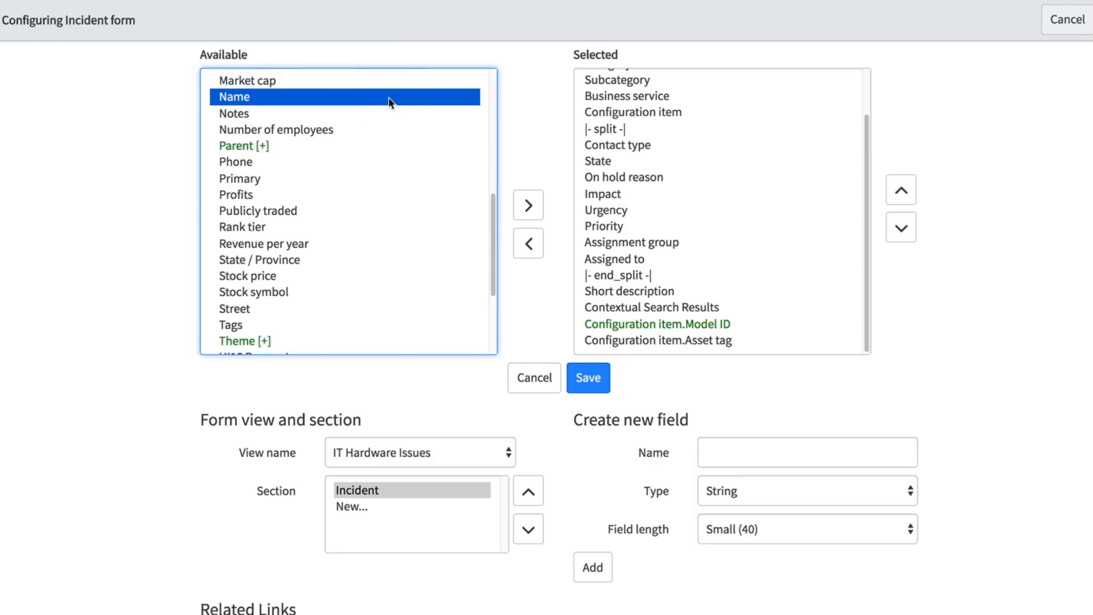
pyautogui.click(528, 215)
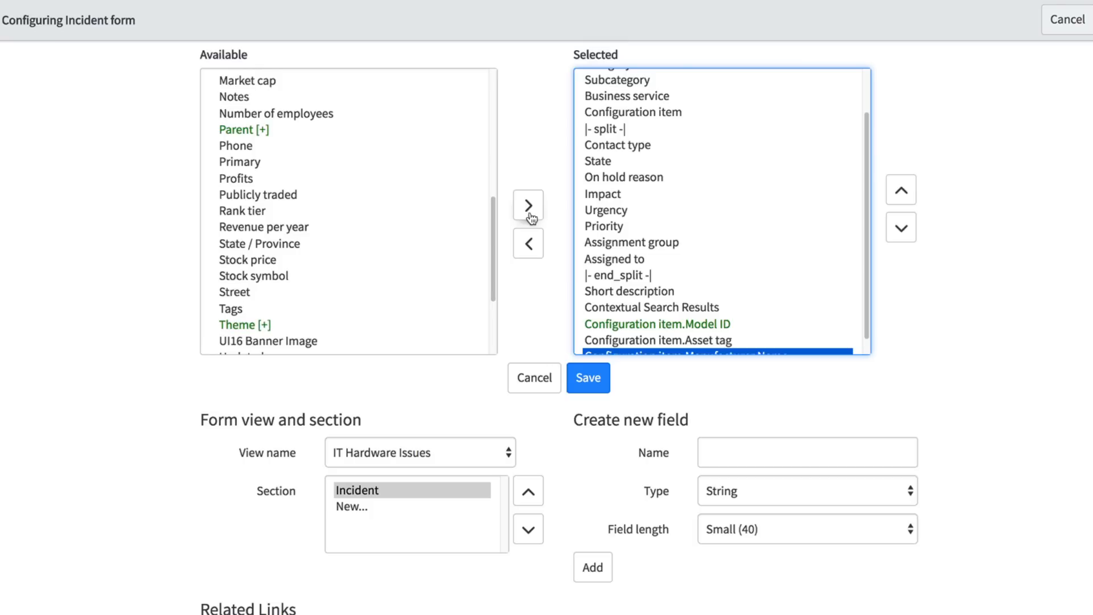
# Return the available fields to the Incident level and save the IT Hardware Issues form layout.
pyautogui.scroll(6, 484, 210)
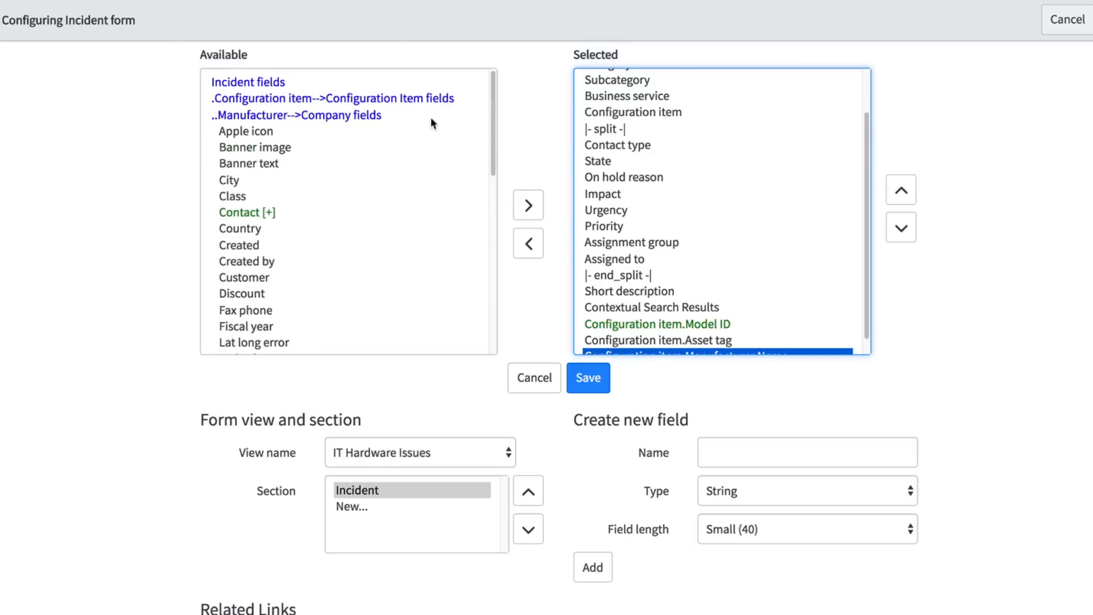
pyautogui.click(422, 81)
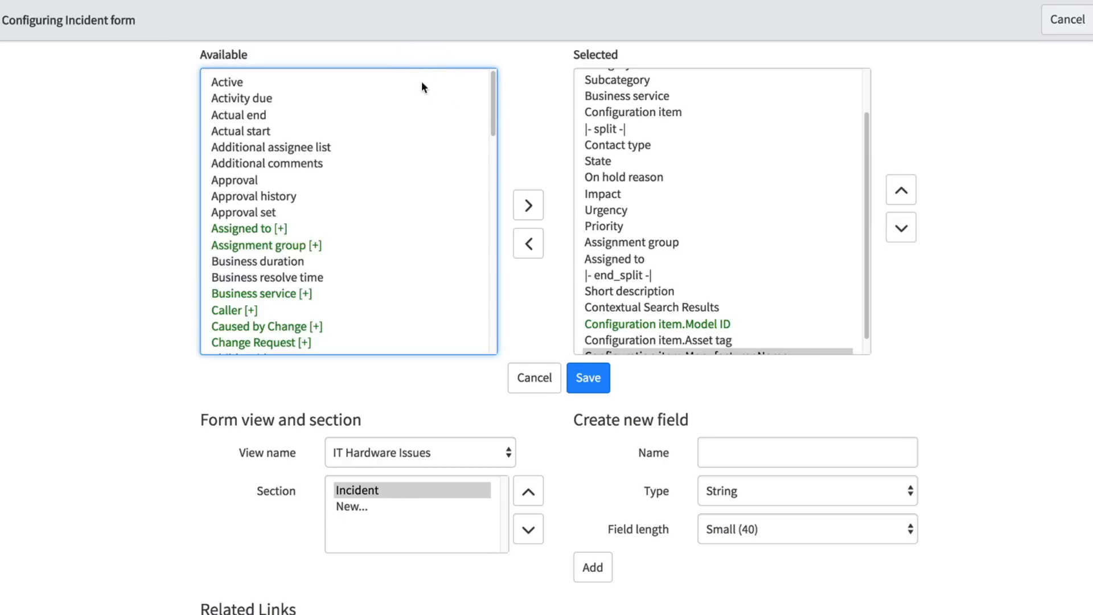
pyautogui.click(573, 383)
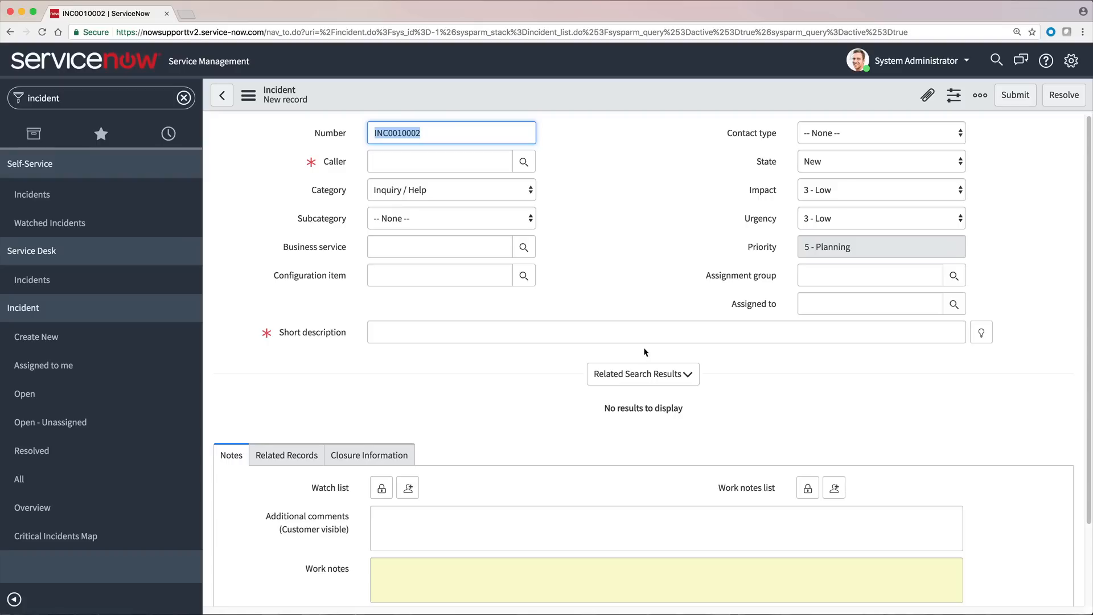
# Open the first record in the open incidents list and display it in the IT Hardware Issues view, down to the added fields.
pyautogui.click(33, 395)
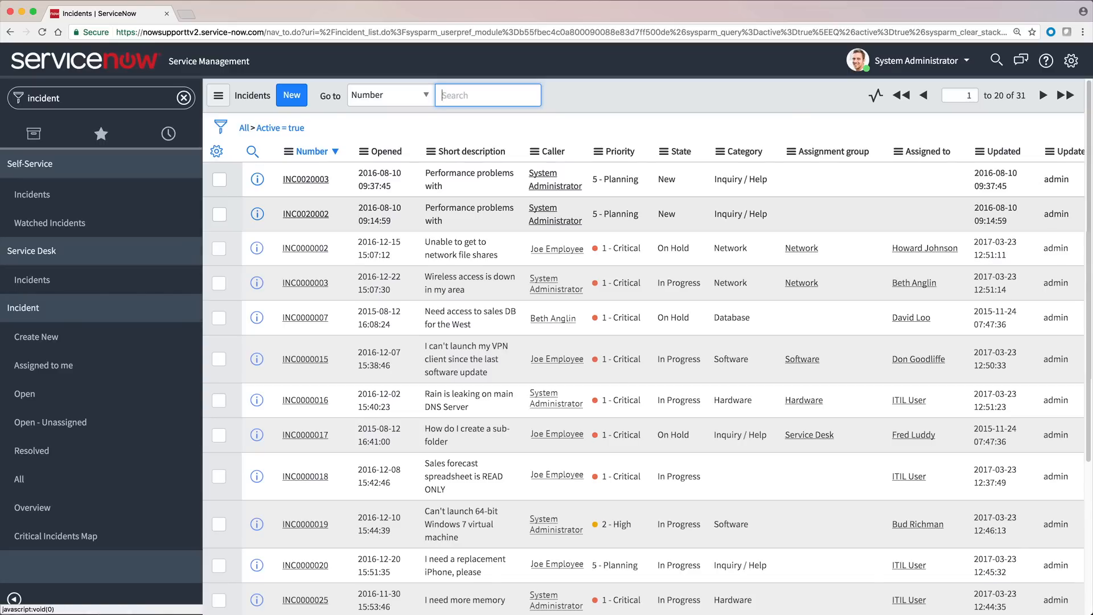
pyautogui.click(328, 181)
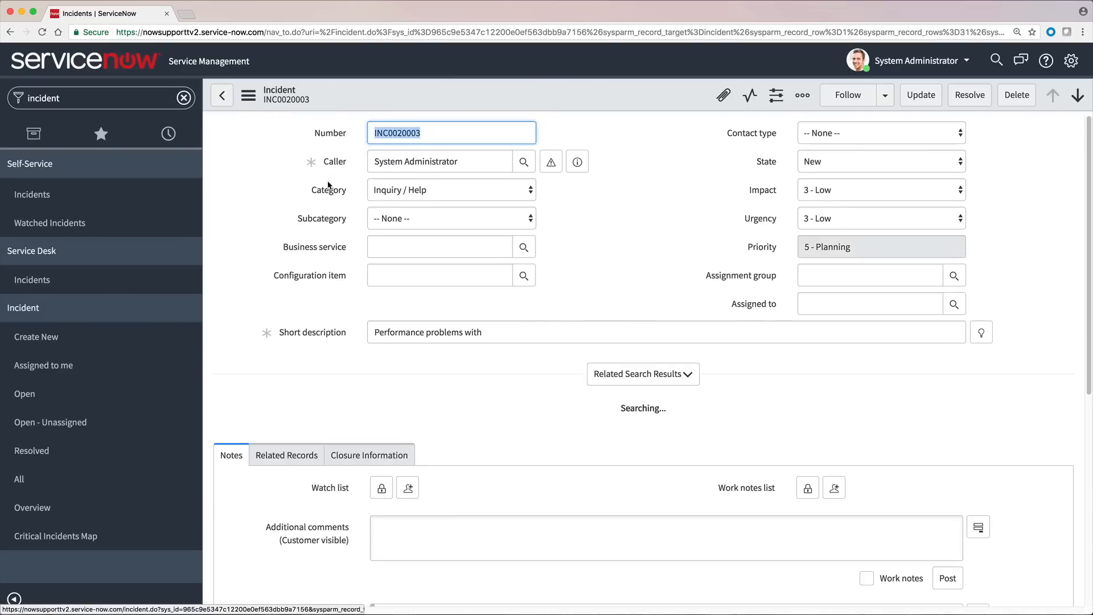
pyautogui.click(248, 95)
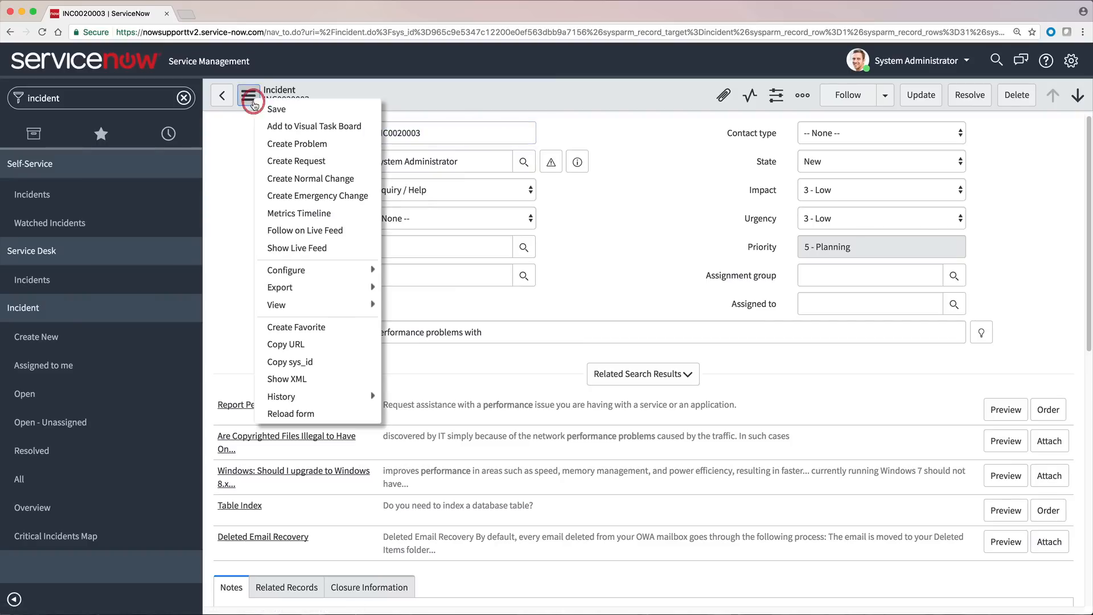
pyautogui.moveTo(302, 304)
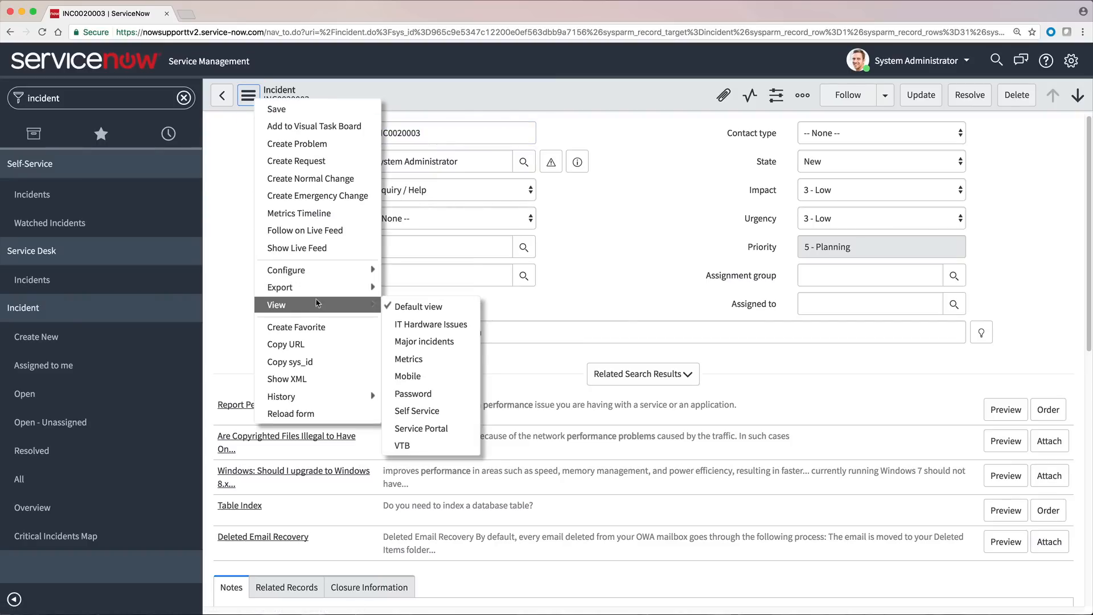
pyautogui.click(403, 324)
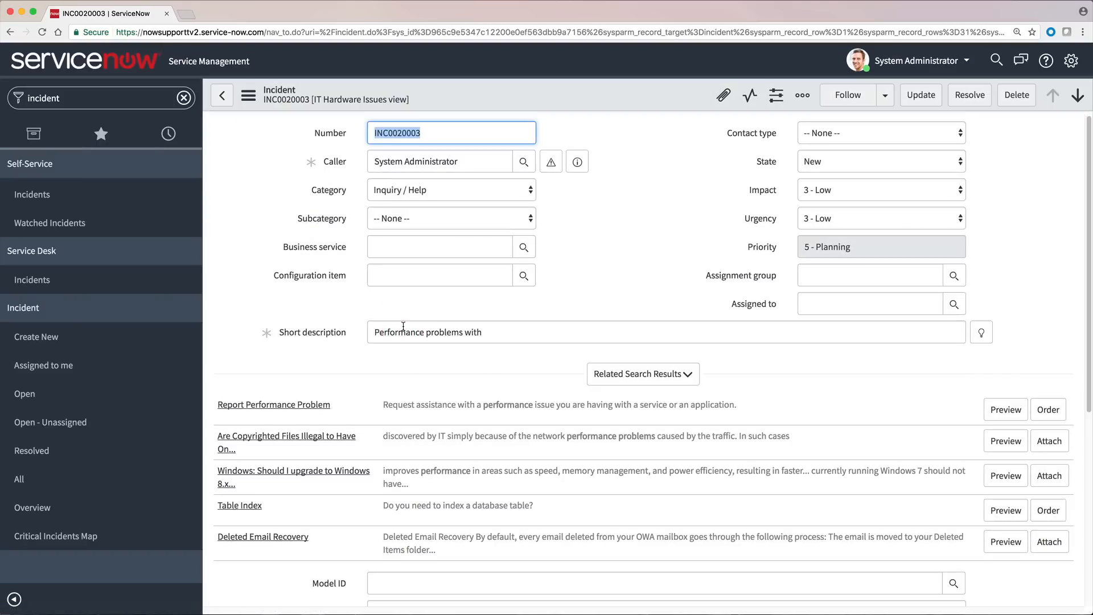
pyautogui.scroll(-5, 406, 342)
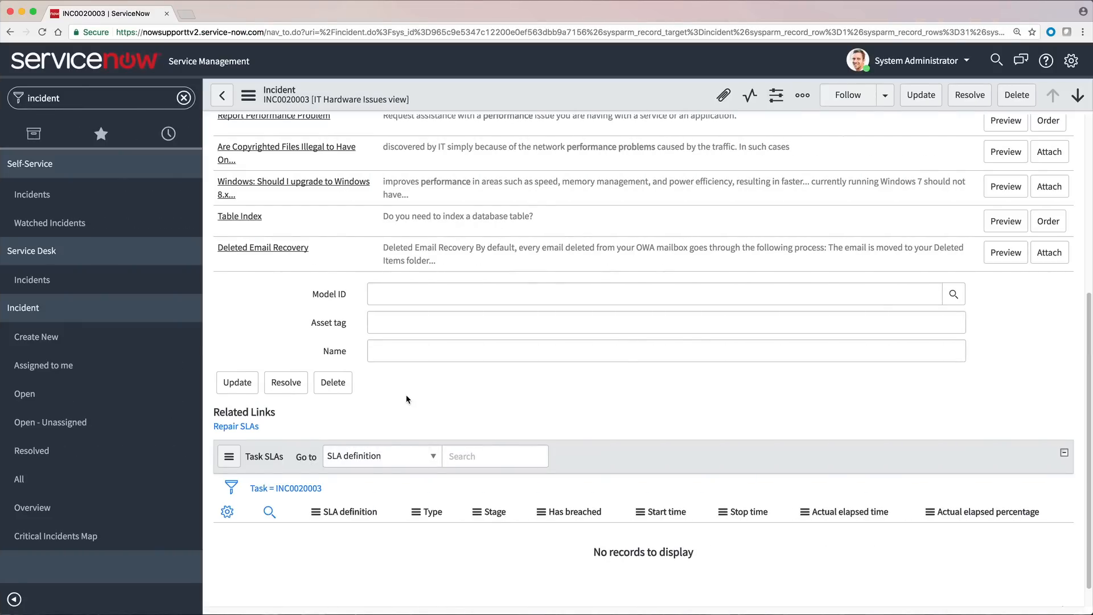
# Open the incident form's IT Hardware Issues view in Form Design.
pyautogui.click(248, 96)
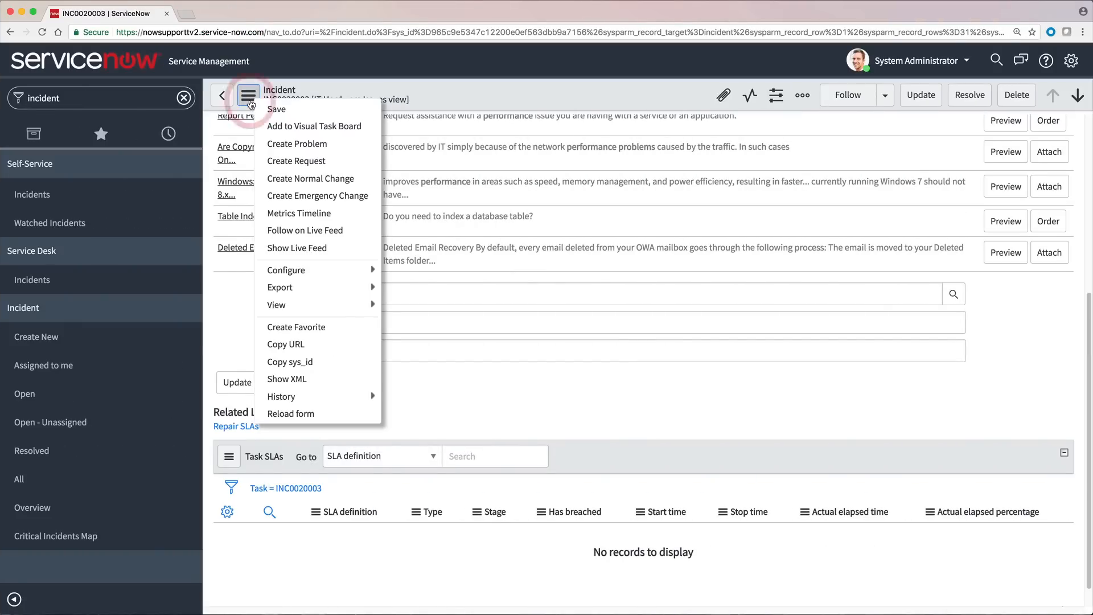
pyautogui.moveTo(307, 271)
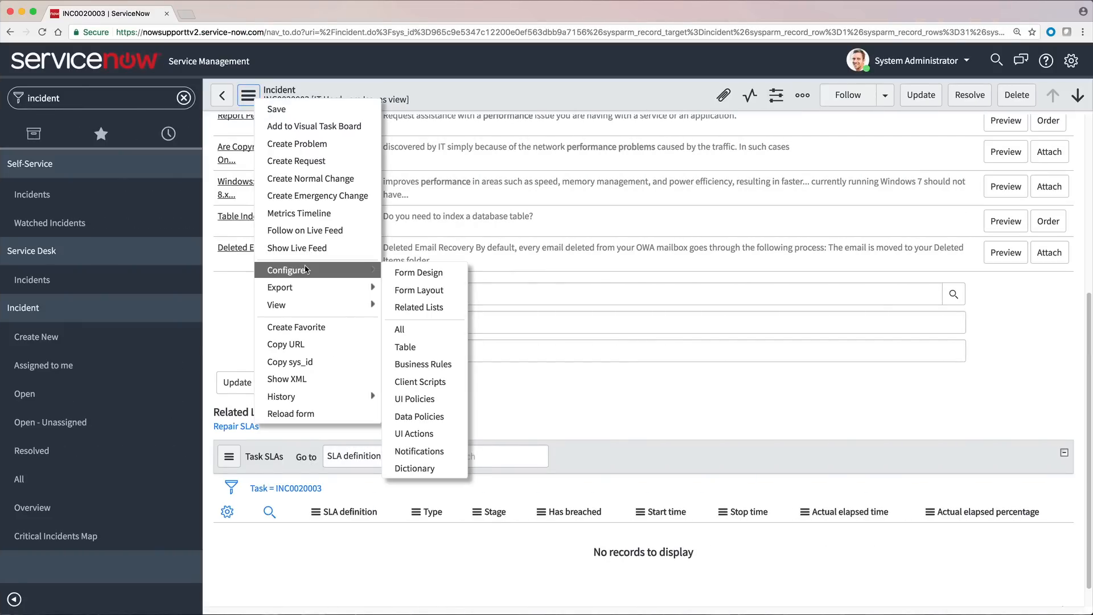
pyautogui.click(398, 276)
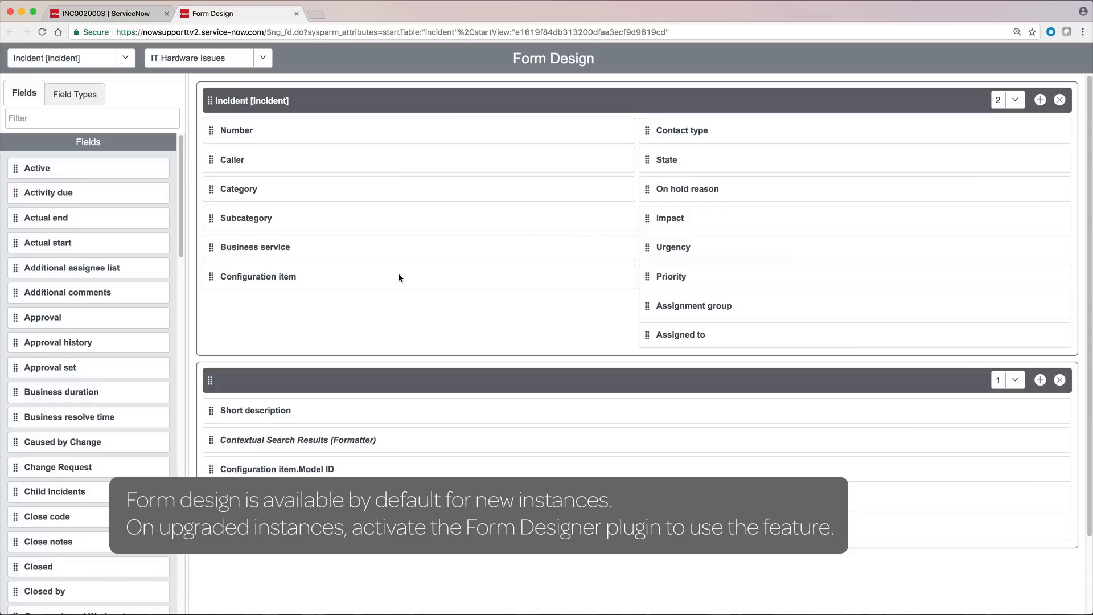
pyautogui.click(132, 62)
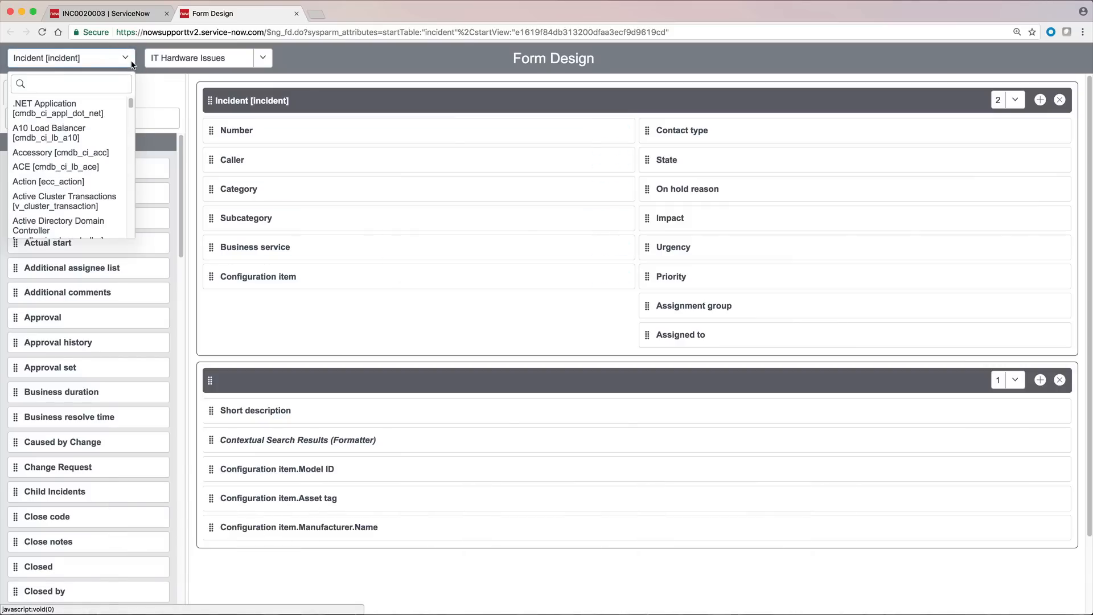
pyautogui.click(263, 64)
pyautogui.click(264, 64)
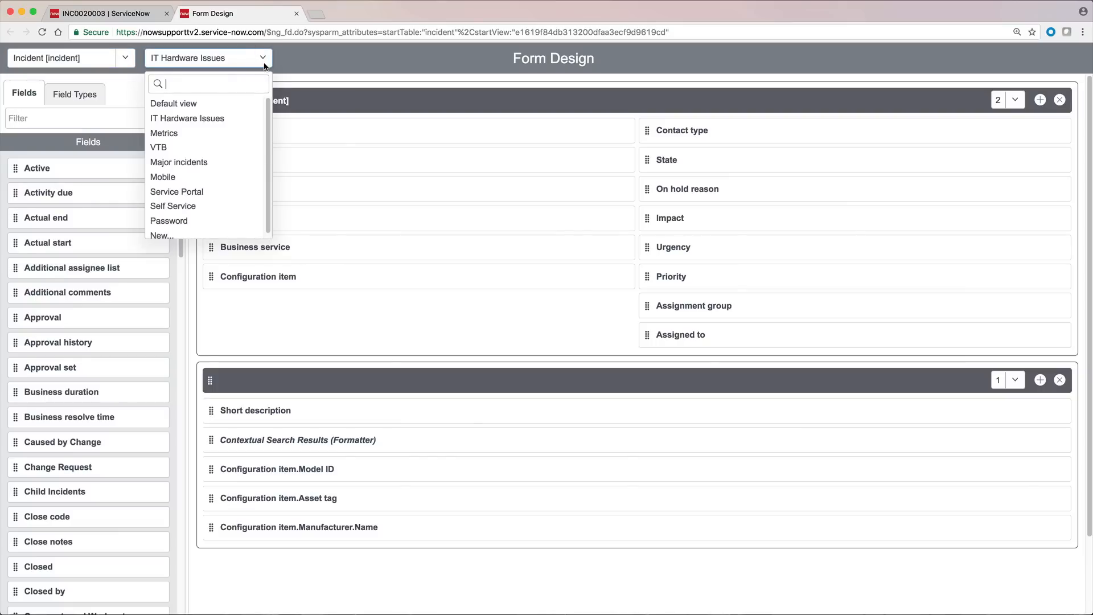
pyautogui.click(288, 63)
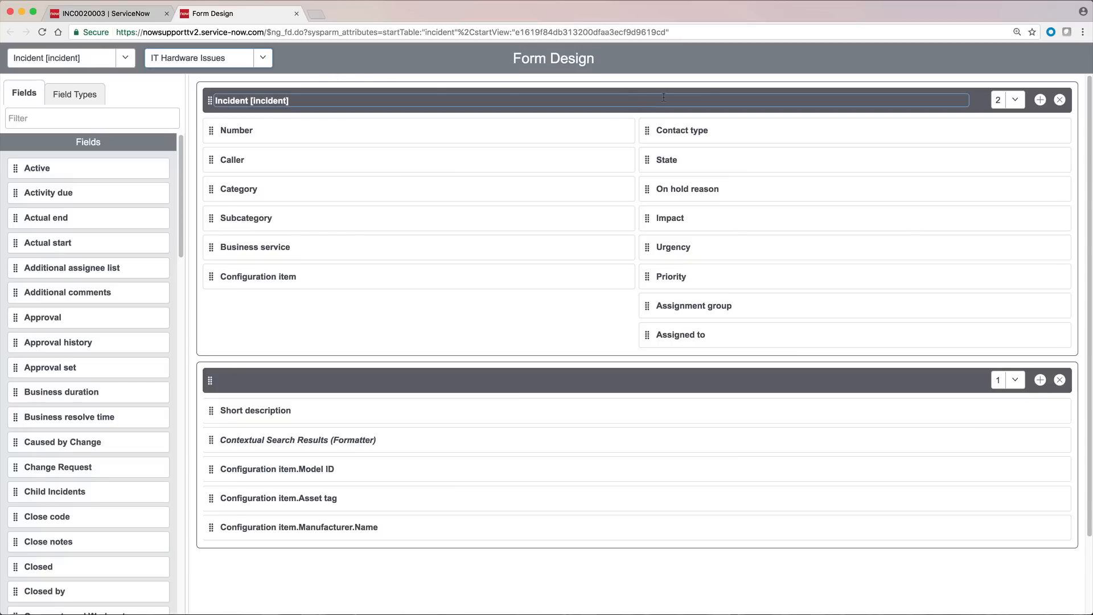
# Add a two-column section below the Incident section and name it Configuration Item Specifications.
pyautogui.click(1039, 100)
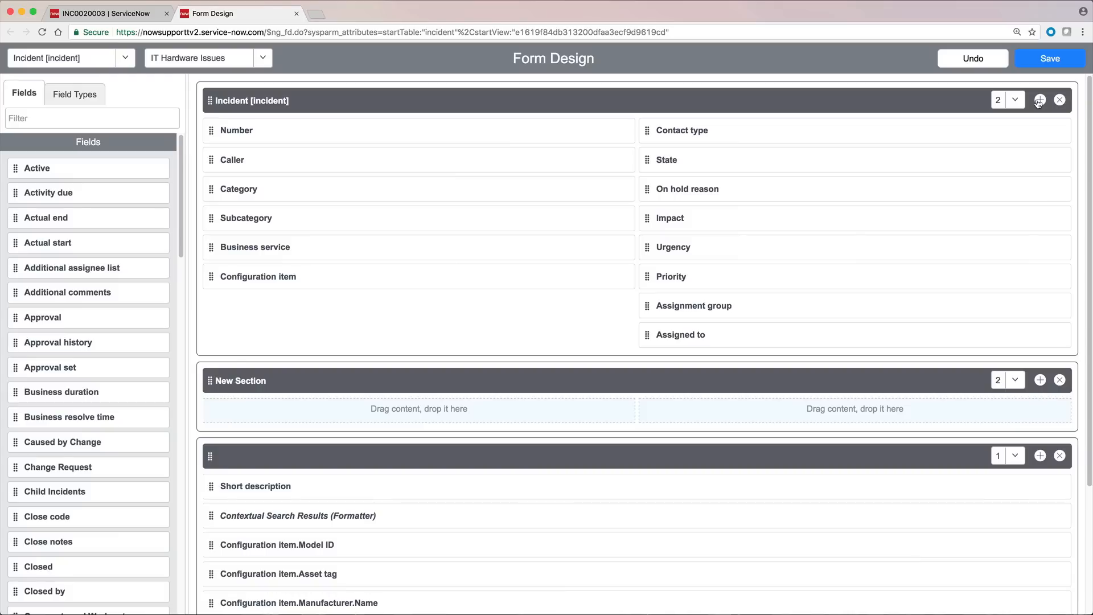
pyautogui.click(251, 373)
pyautogui.write('Configuration Item Specifications')
# Move Configuration item and its Asset tag, Model ID and Manufacturer.Name fields into the first column of the Configuration Item Specifications section.
pyautogui.moveTo(211, 573); pyautogui.dragTo(211, 410)
pyautogui.moveTo(211, 545); pyautogui.dragTo(212, 439)
pyautogui.moveTo(211, 573); pyautogui.dragTo(217, 459)
pyautogui.moveTo(210, 276); pyautogui.dragTo(211, 406)
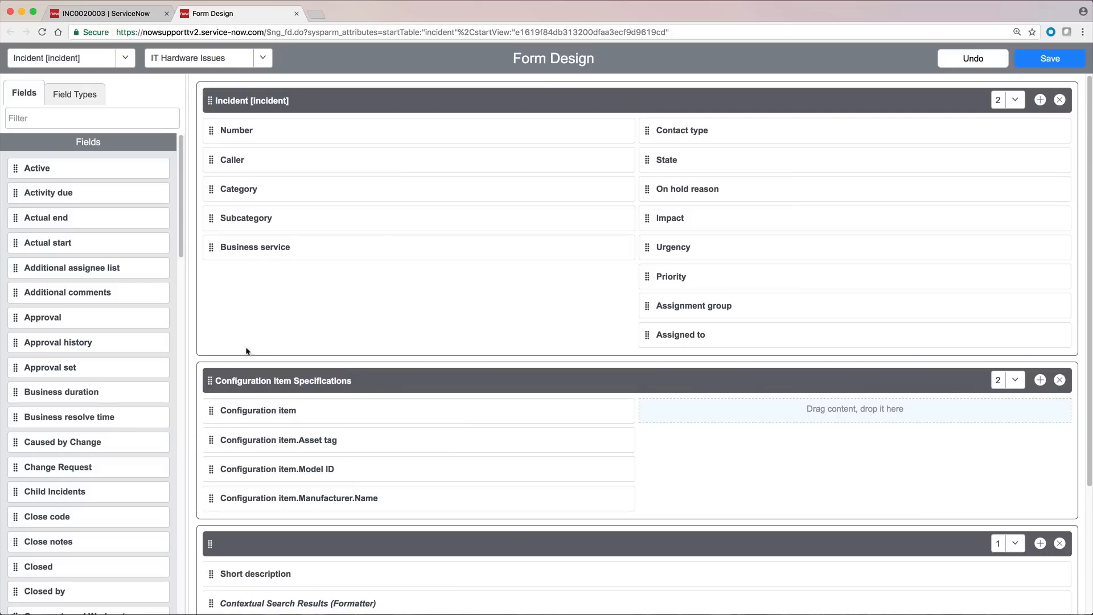
# Add the Company field below Business service in the Incident section and remove it again.
pyautogui.scroll(-3, 174, 327)
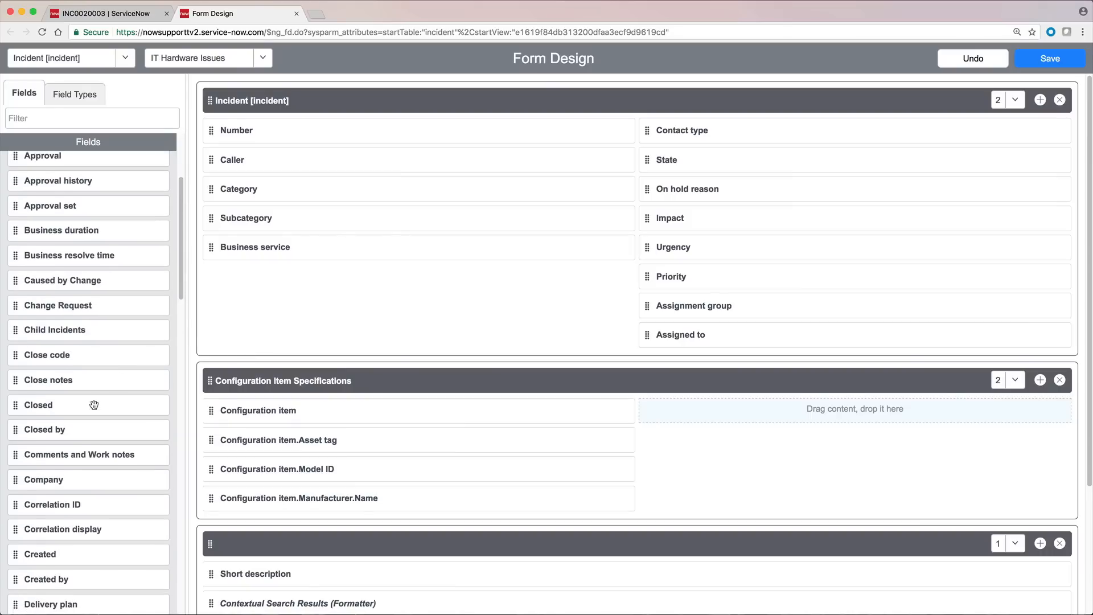
pyautogui.moveTo(17, 481); pyautogui.dragTo(285, 316)
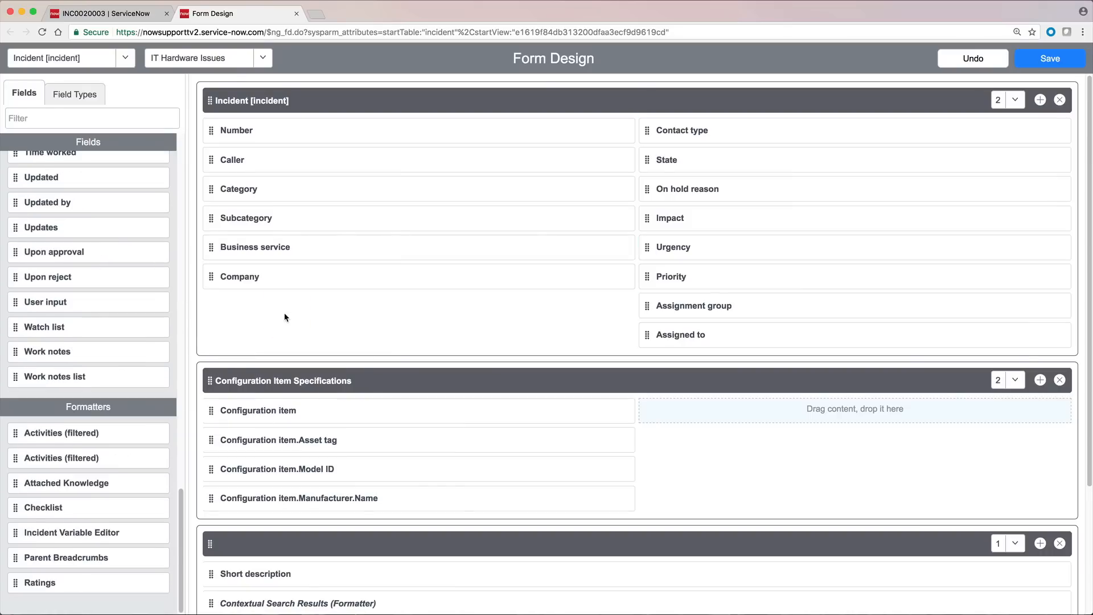
pyautogui.moveTo(549, 285)
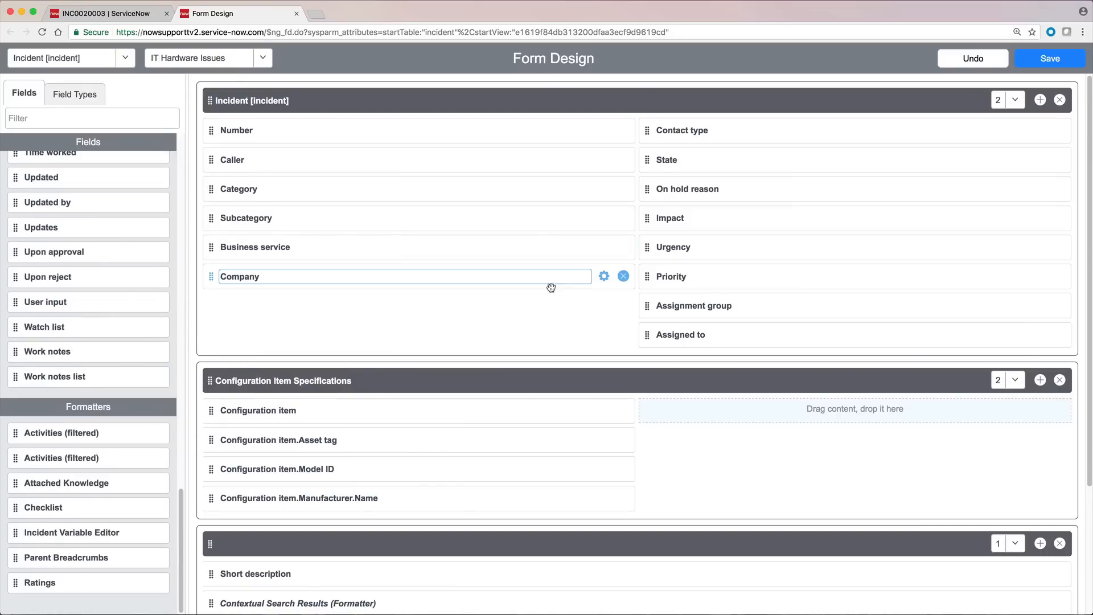
pyautogui.click(623, 277)
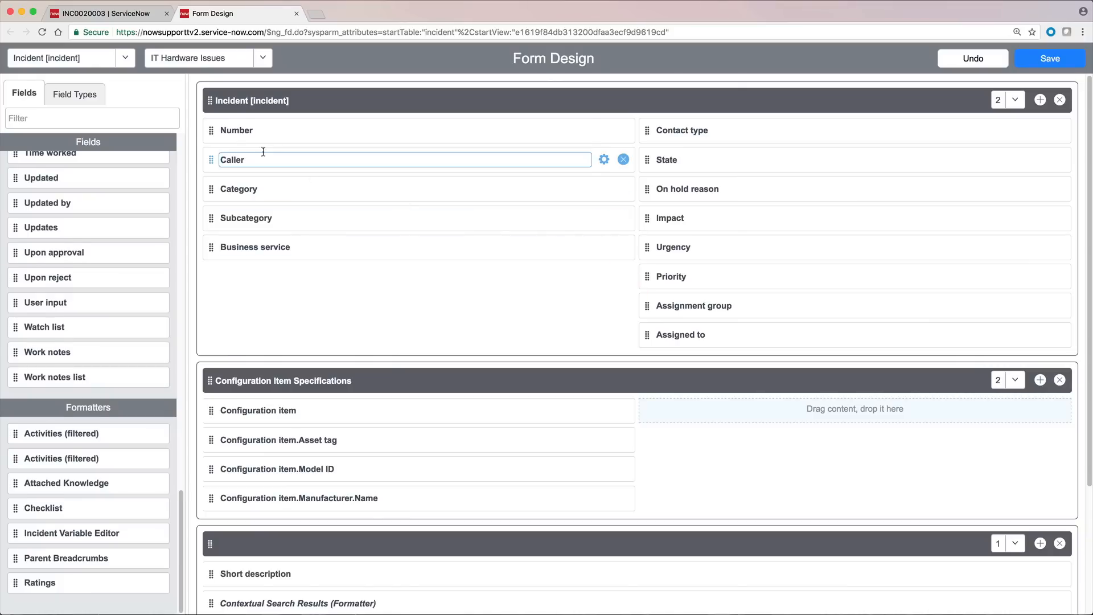
# Search the existing Incident fields for price and cost.
pyautogui.click(162, 120)
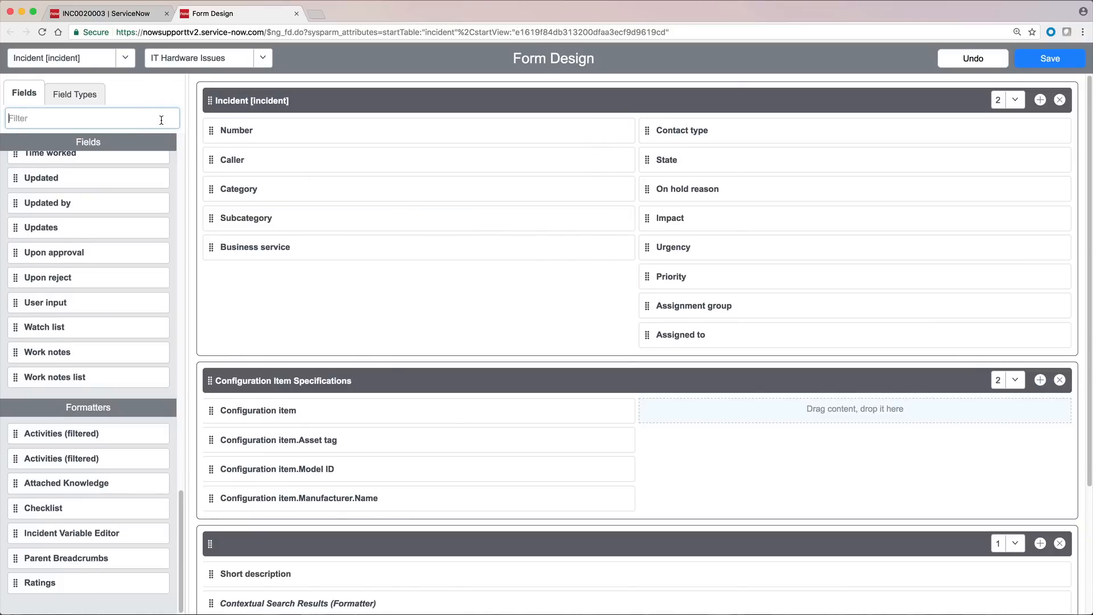
pyautogui.write('price')
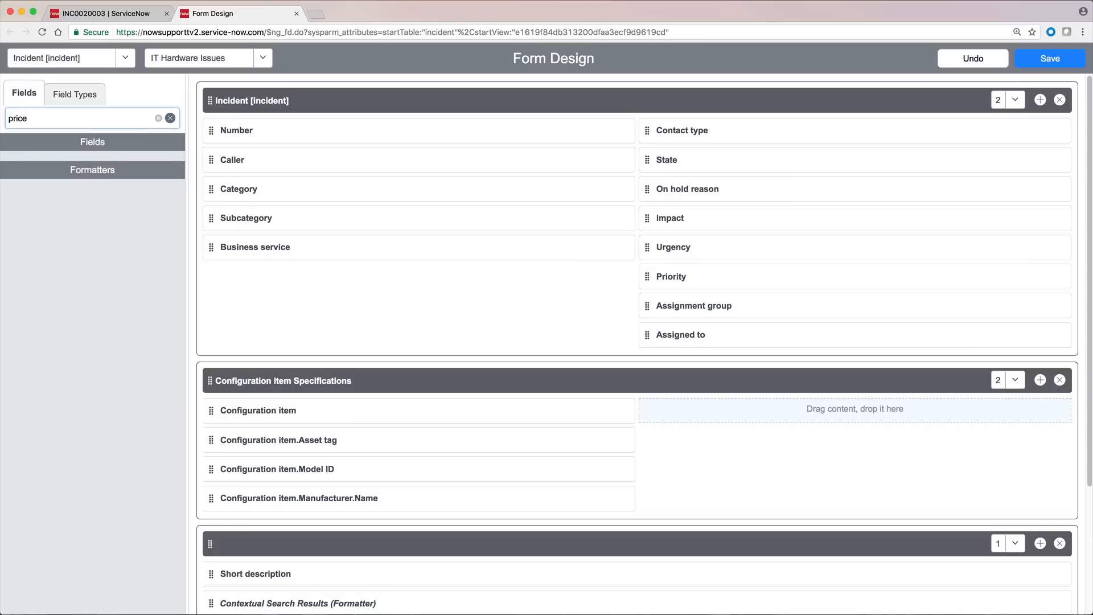
pyautogui.click(170, 118)
pyautogui.write('cost')
# Find the Price field type and add a new field of that type below Configuration item.Manufacturer.Name.
pyautogui.click(97, 92)
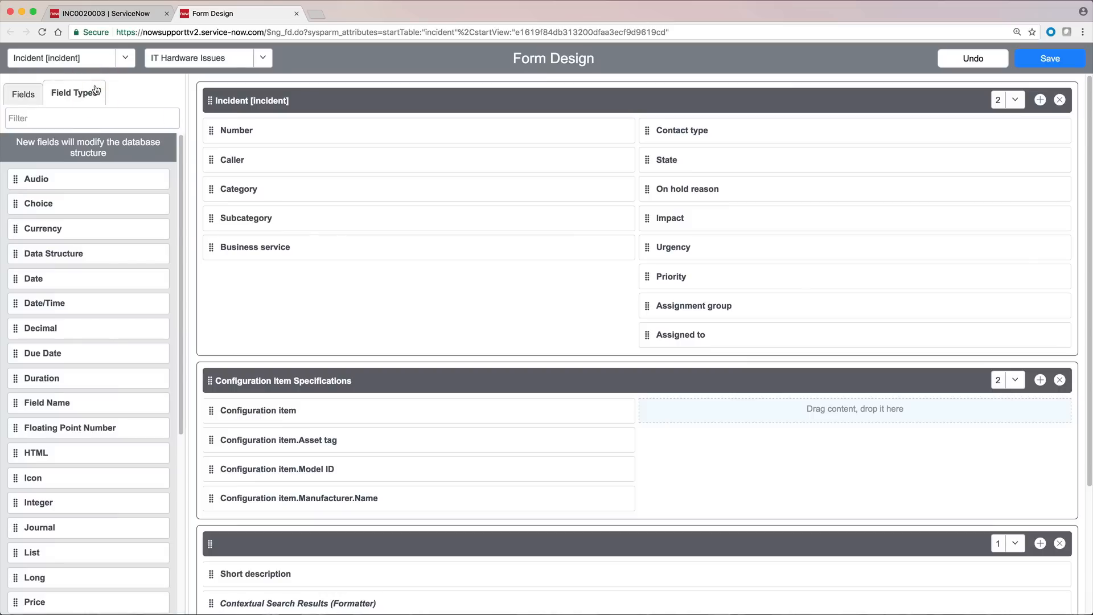
pyautogui.click(87, 117)
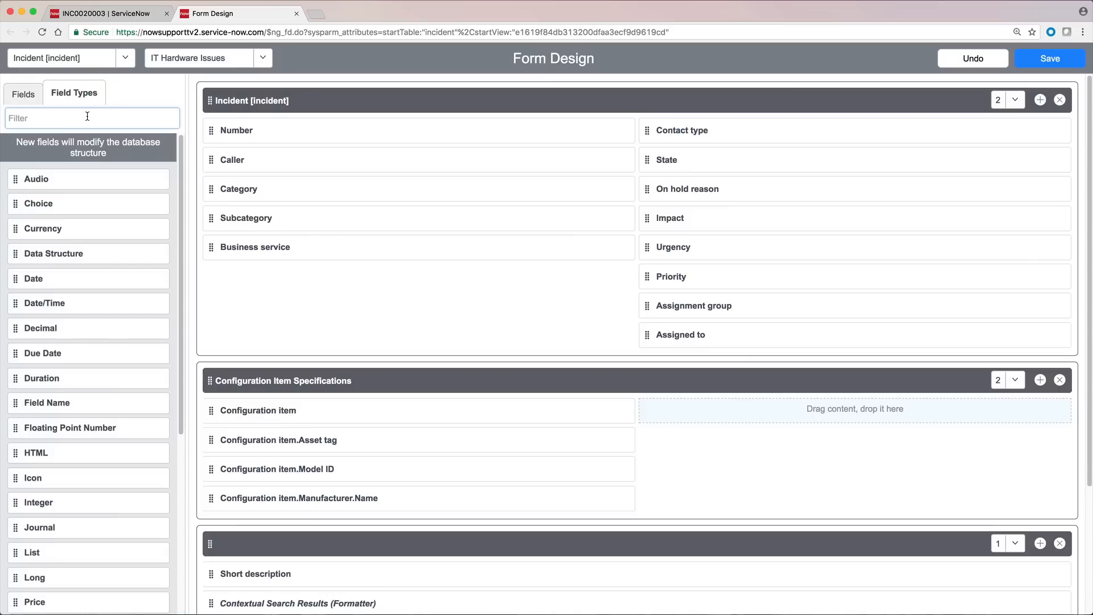
pyautogui.write('price')
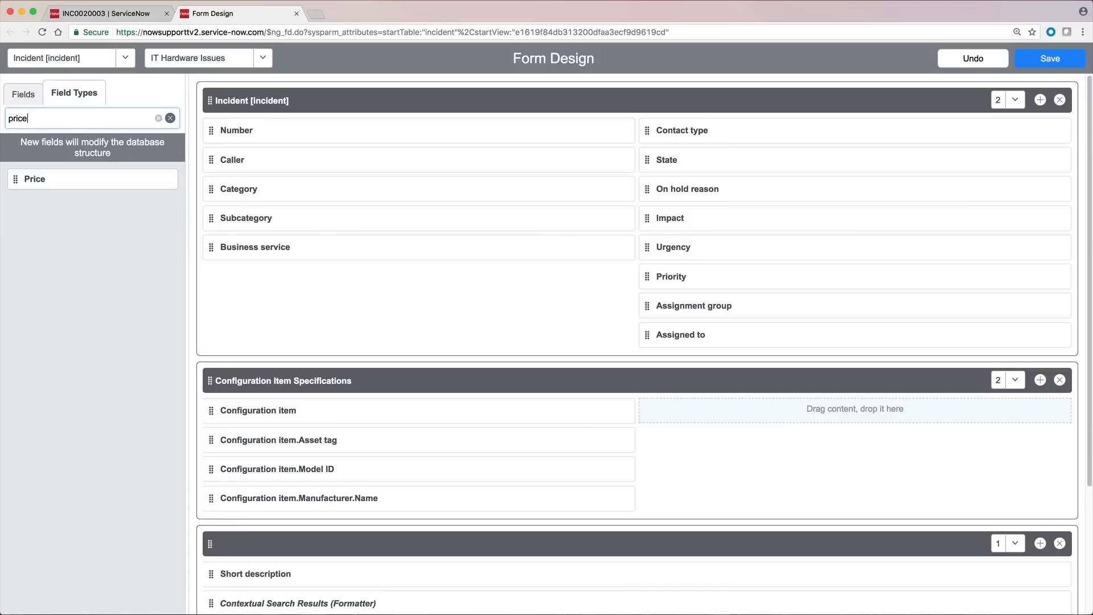
pyautogui.moveTo(13, 179); pyautogui.dragTo(226, 538)
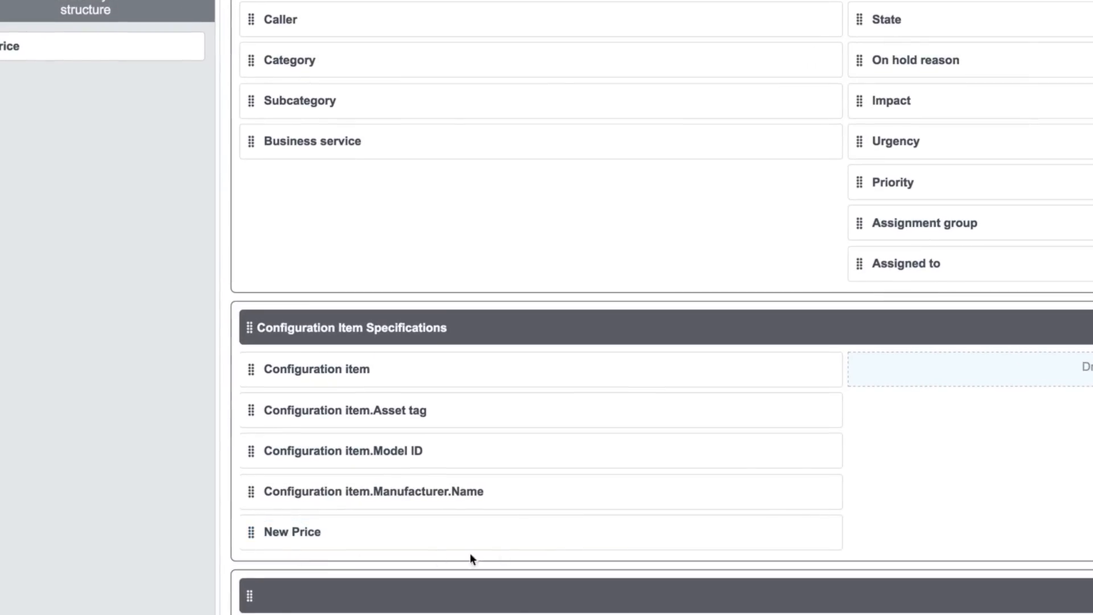
# Label the new price field Cost in its properties.
pyautogui.click(797, 531)
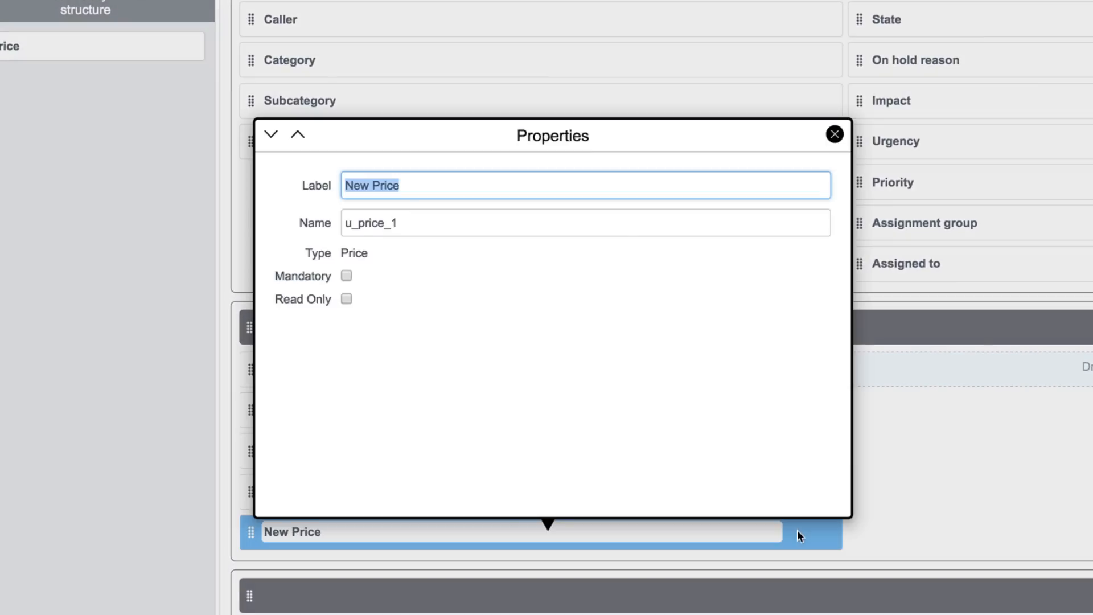
pyautogui.write('Cost')
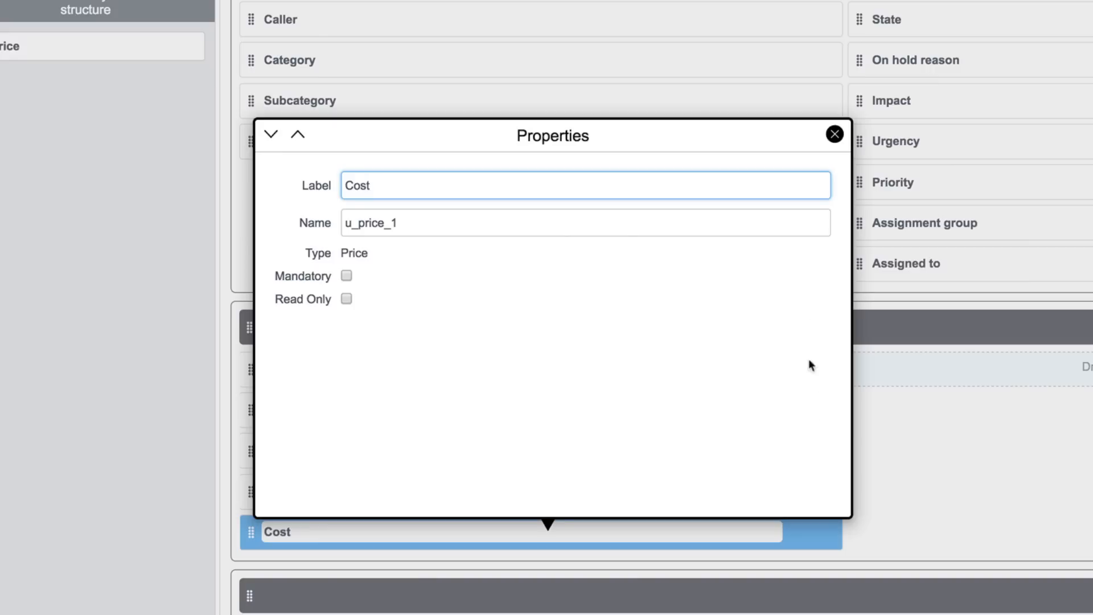
pyautogui.click(835, 134)
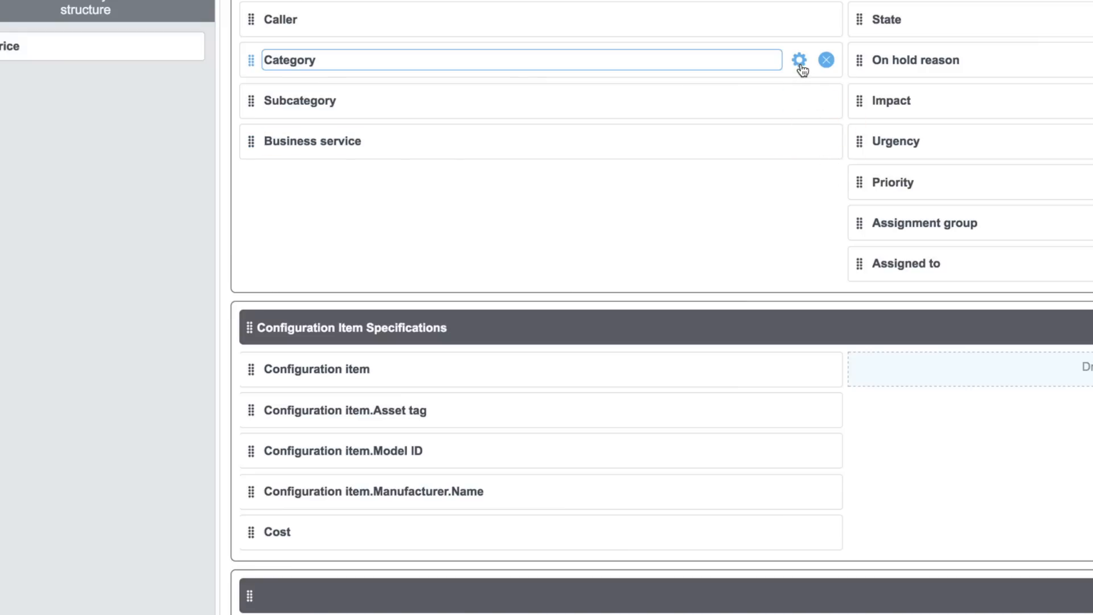
# Set the Category field's default value to Hardware and view its list of choices.
pyautogui.click(800, 60)
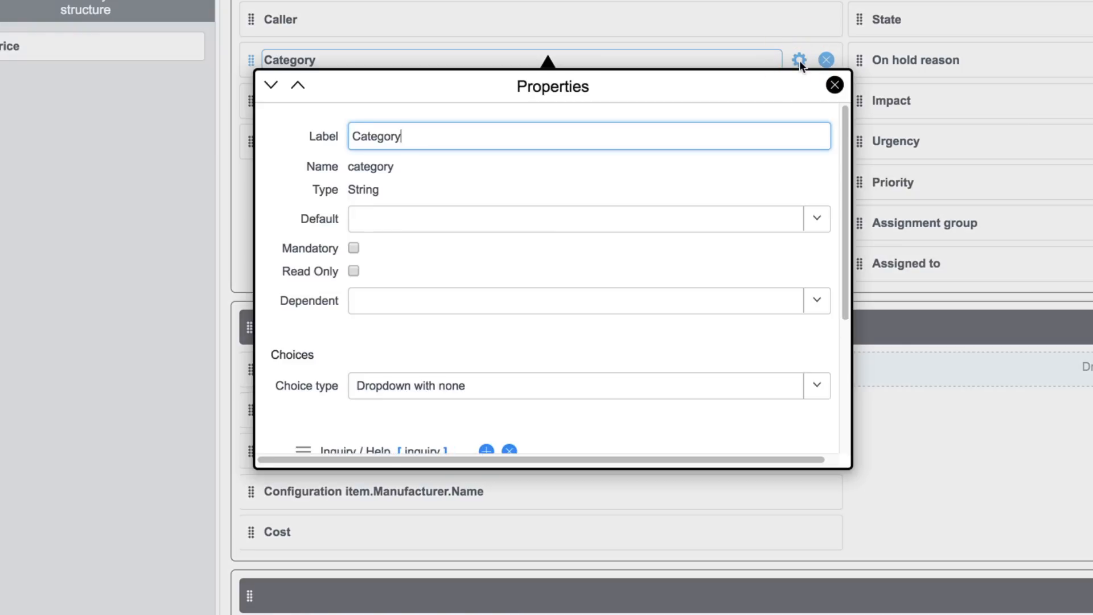
pyautogui.click(815, 220)
pyautogui.click(693, 340)
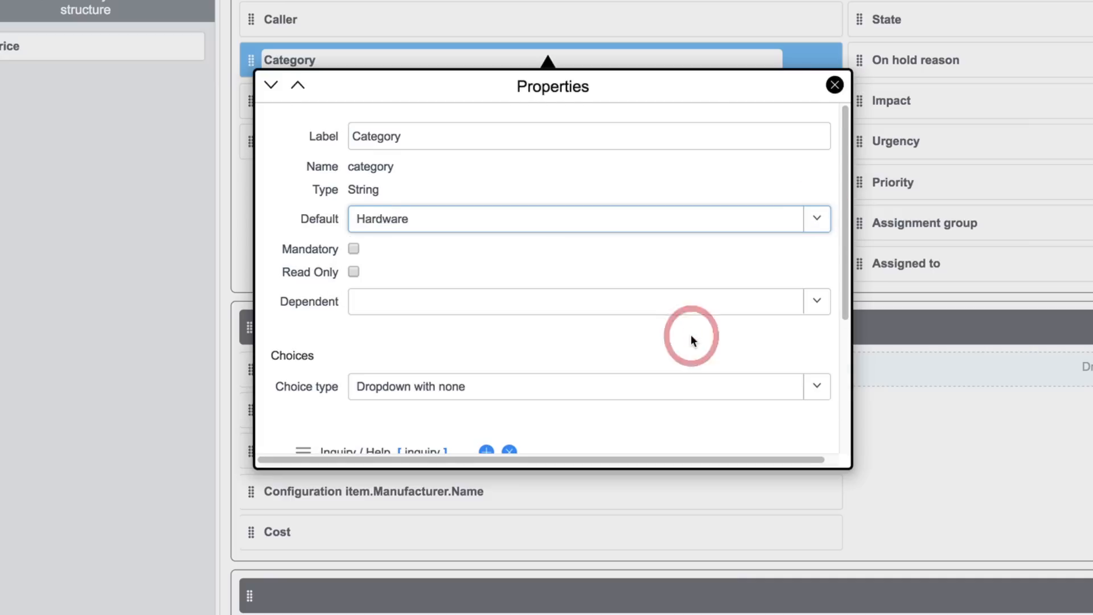
pyautogui.scroll(-5, 691, 340)
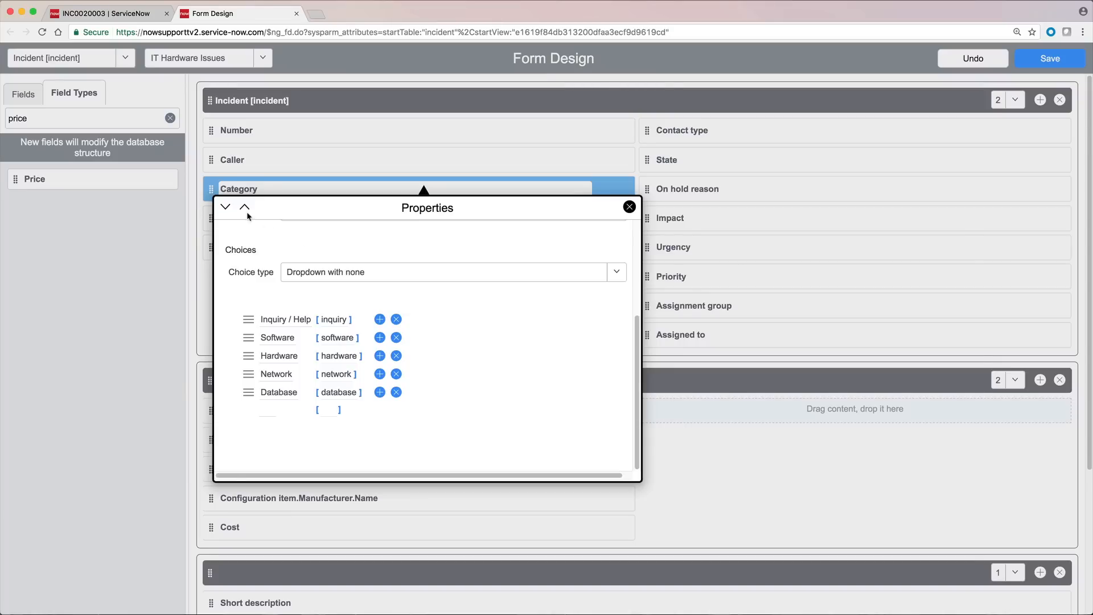
# Step through the properties of the Subcategory, Business service and Contact type fields, and close the properties.
pyautogui.click(225, 207)
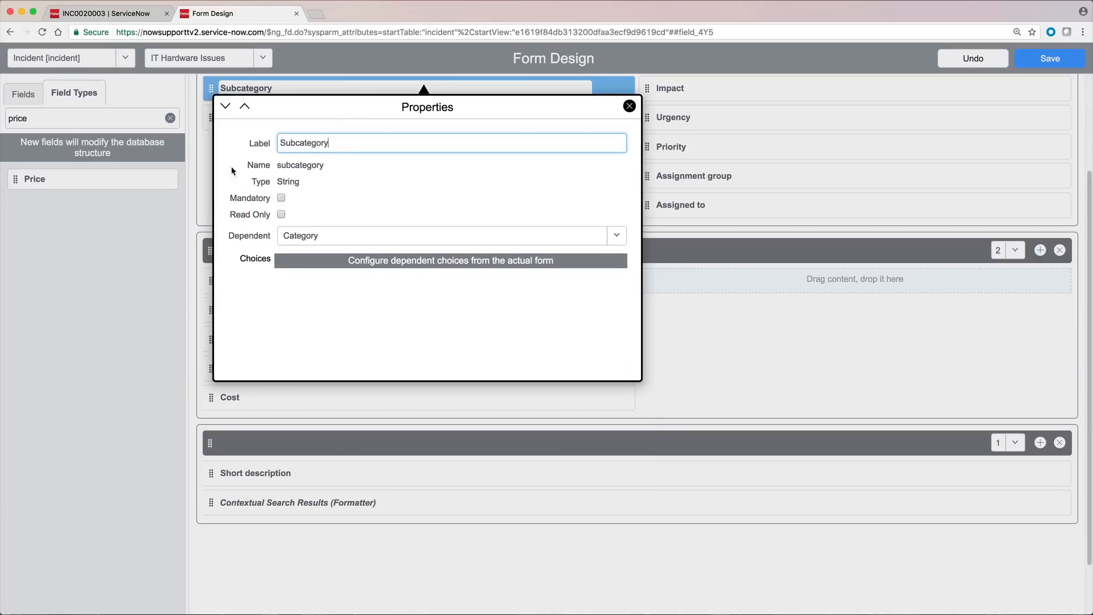
pyautogui.click(227, 107)
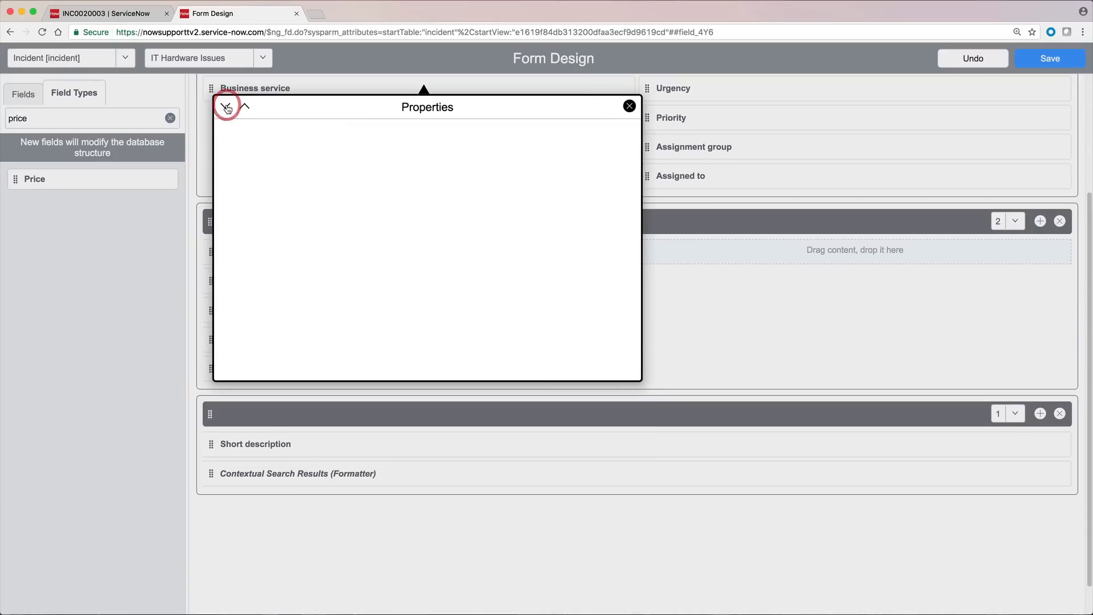
pyautogui.click(226, 107)
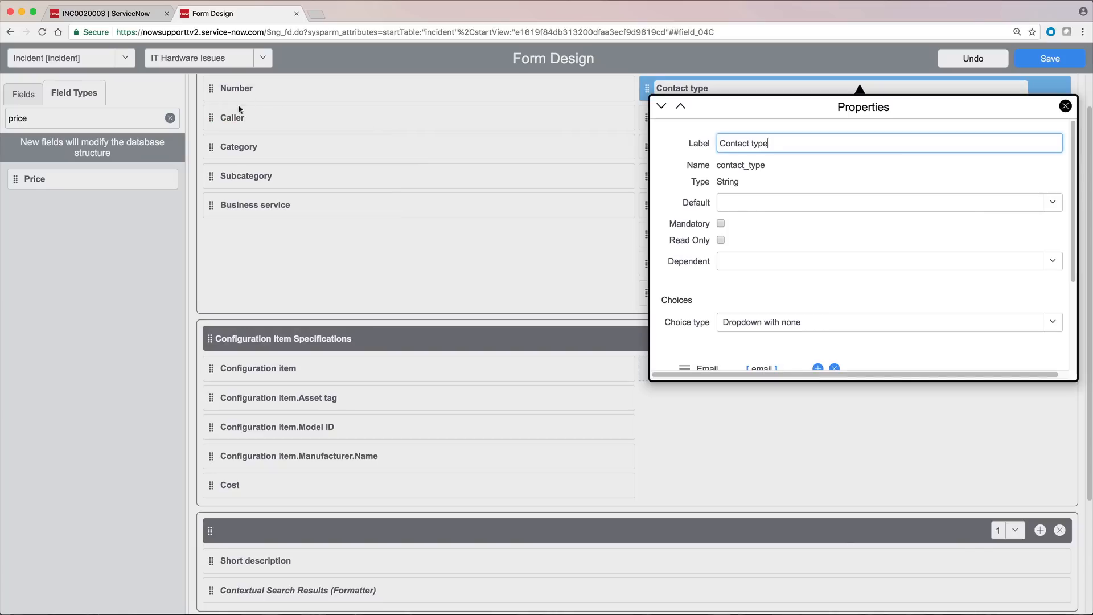
pyautogui.click(681, 107)
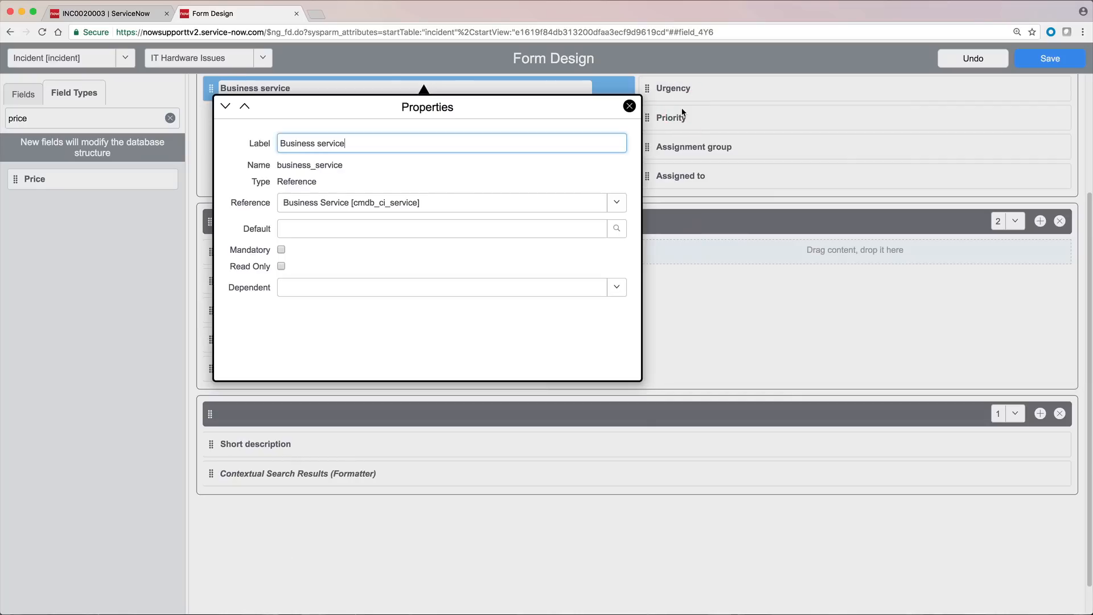
pyautogui.click(629, 106)
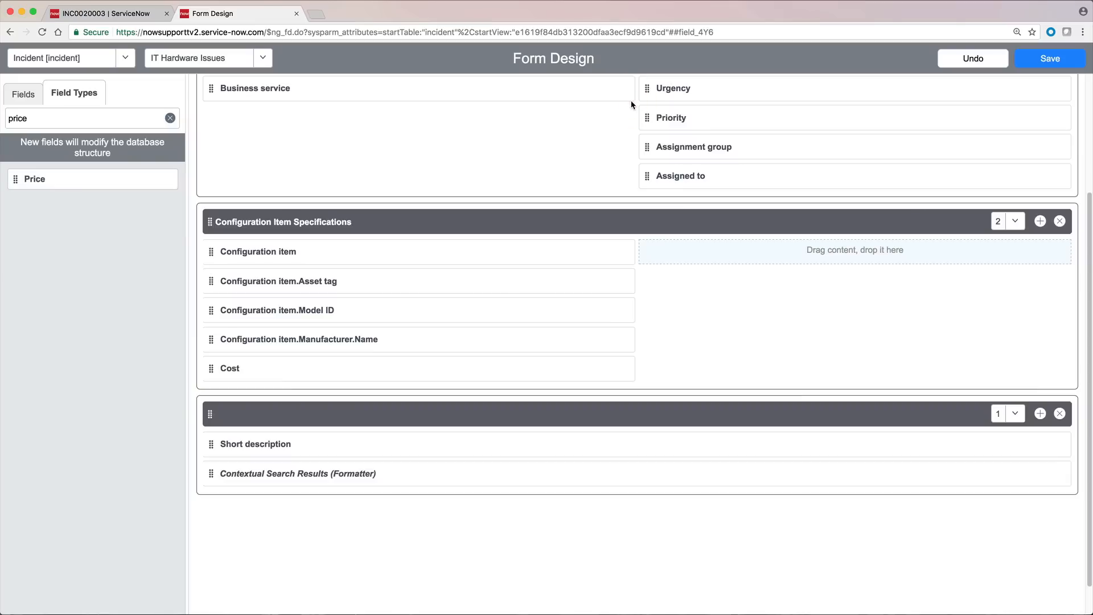
# Clear the field type filter and add an Annotation directly above the Cost field.
pyautogui.click(170, 118)
pyautogui.scroll(-5, 171, 164)
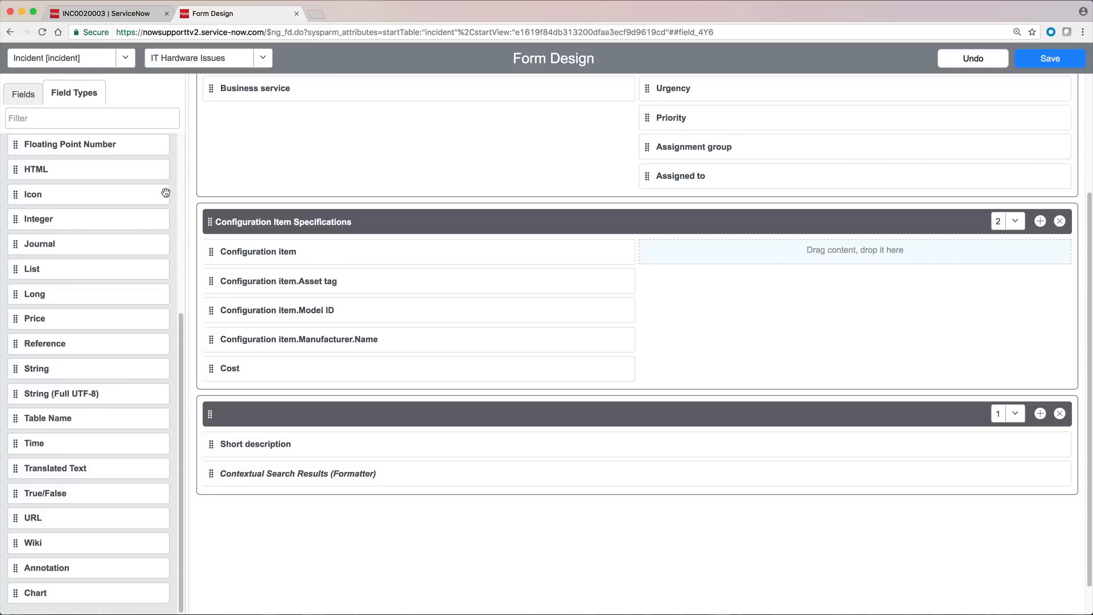
pyautogui.moveTo(17, 570)
pyautogui.mouseDown()
pyautogui.moveTo(91, 506)
pyautogui.moveTo(205, 360)
pyautogui.mouseUp()
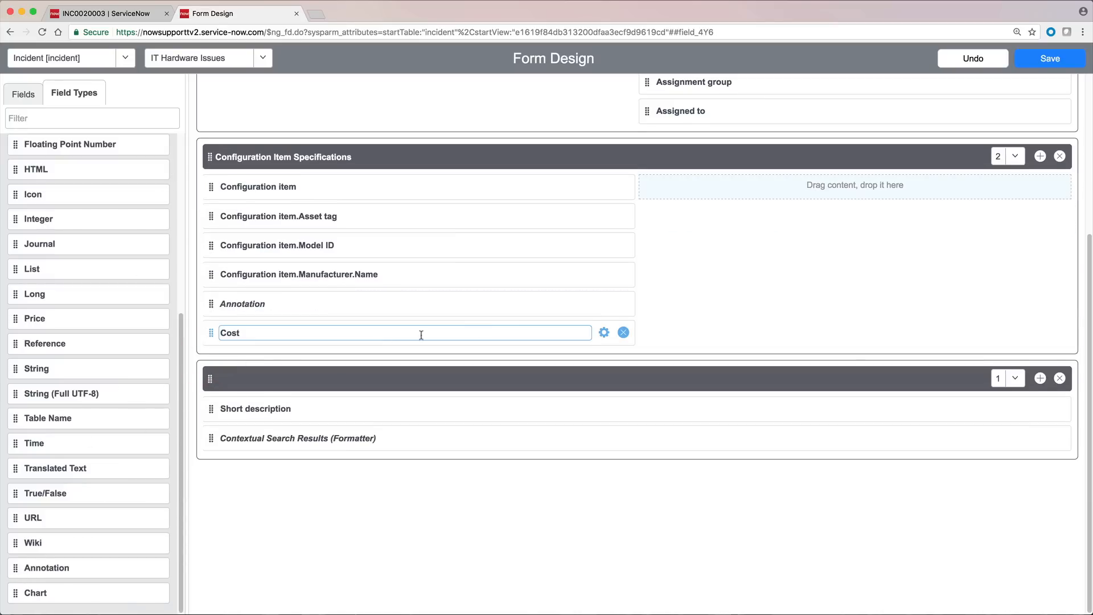
# Set the annotation's text to "Enter cost if parts must be replaced".
pyautogui.click(604, 305)
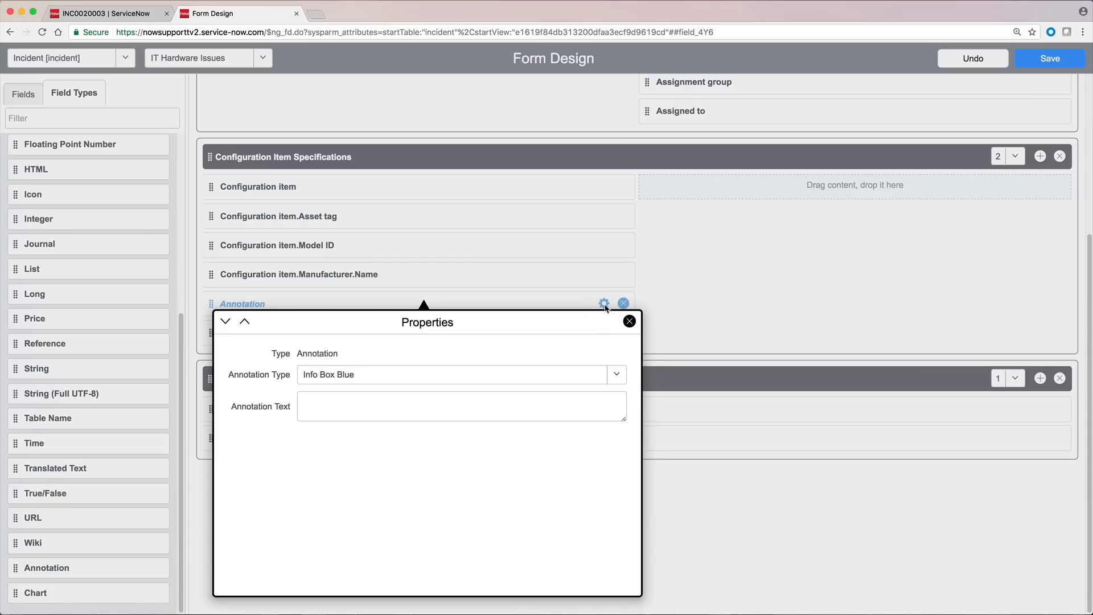
pyautogui.click(517, 405)
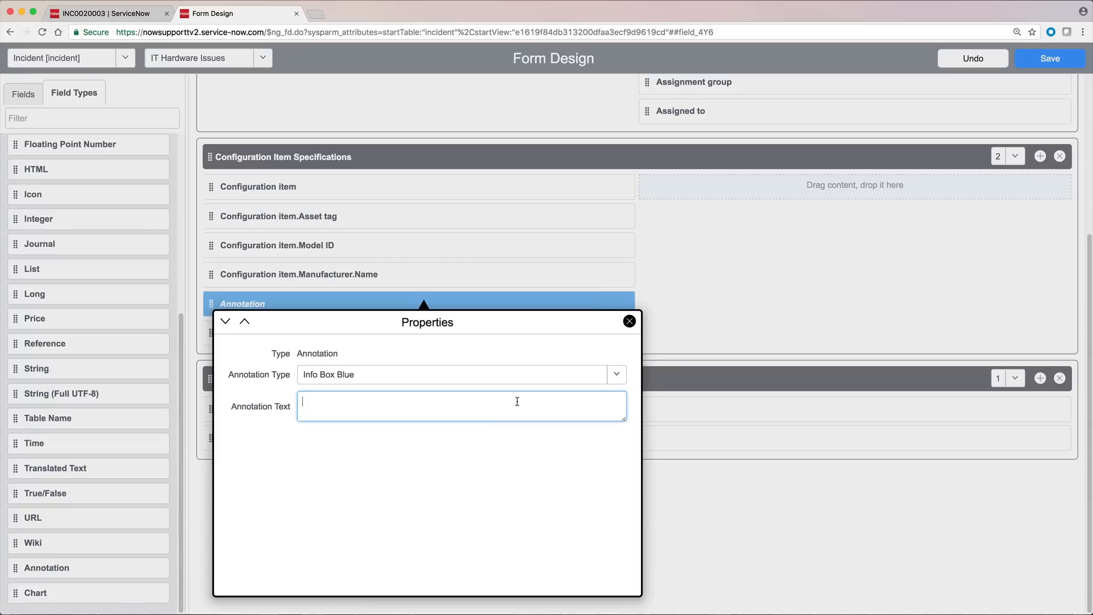
pyautogui.write('Enter cost if parts must be replaced')
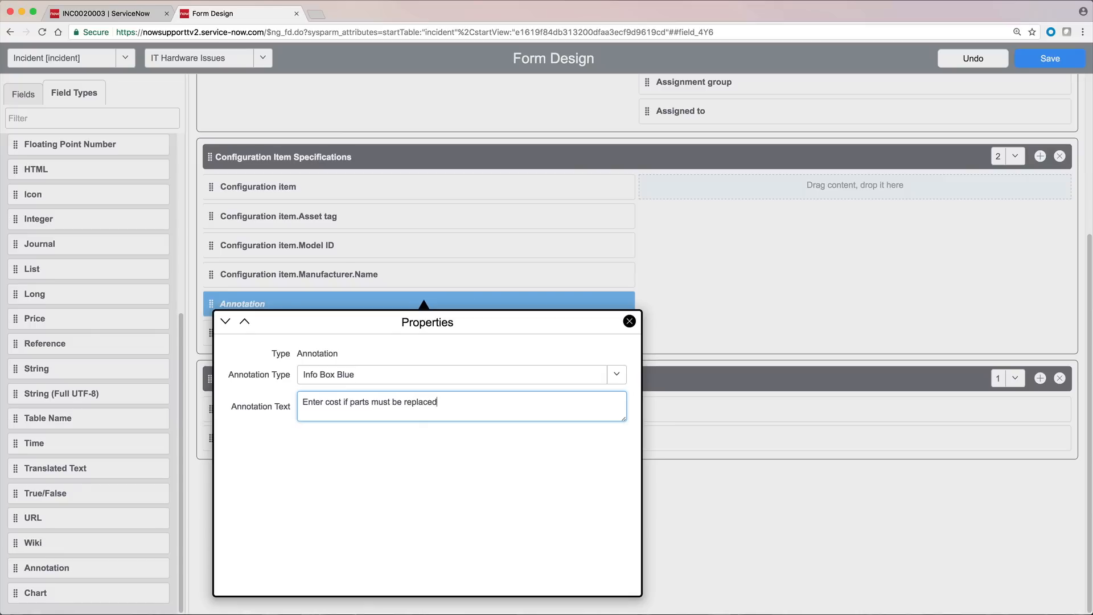
pyautogui.click(629, 321)
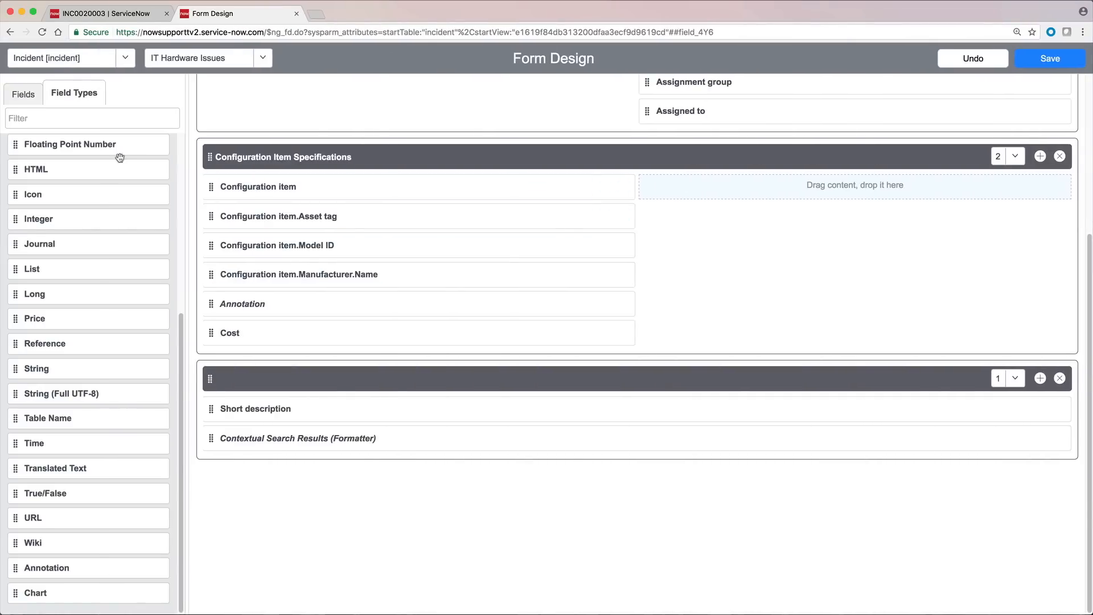
# Review the existing fields and formatters available for the form, and return to the open incident record.
pyautogui.click(23, 93)
pyautogui.click(167, 118)
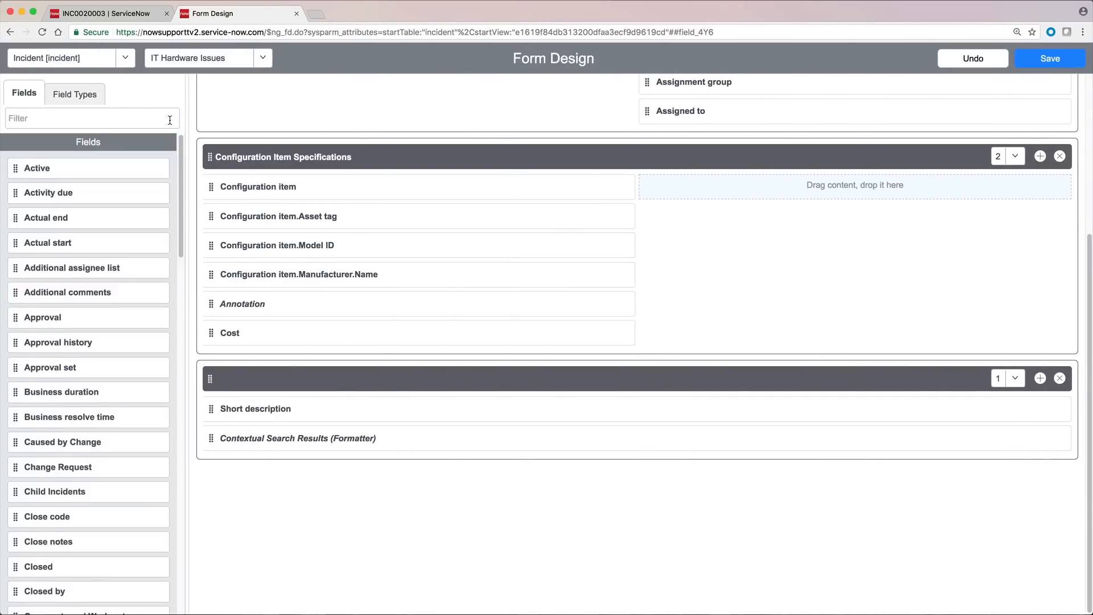
pyautogui.scroll(-20, 158, 176)
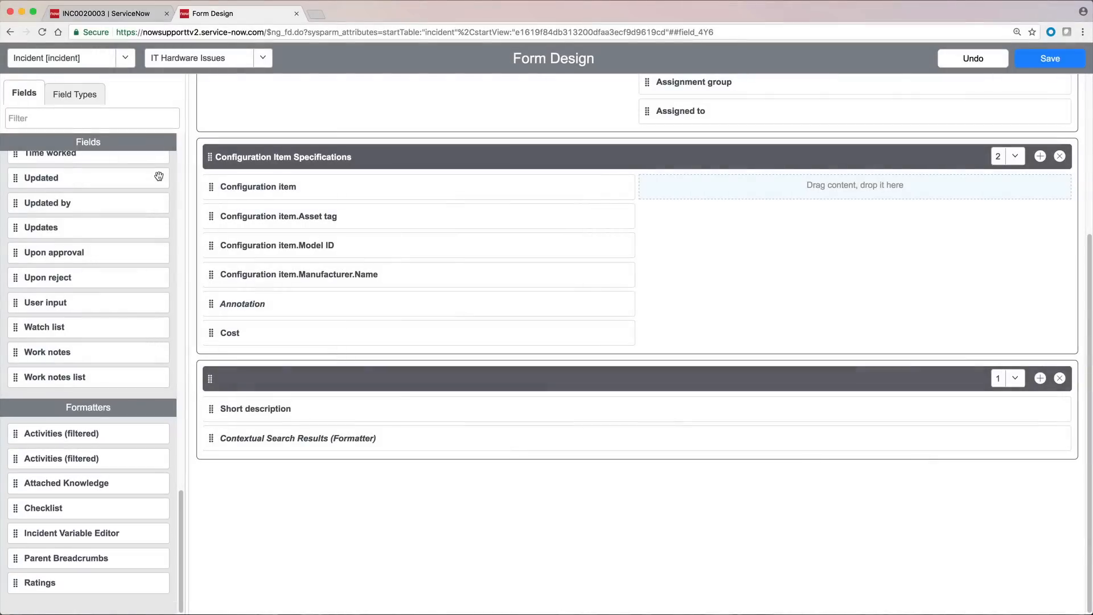
pyautogui.click(152, 15)
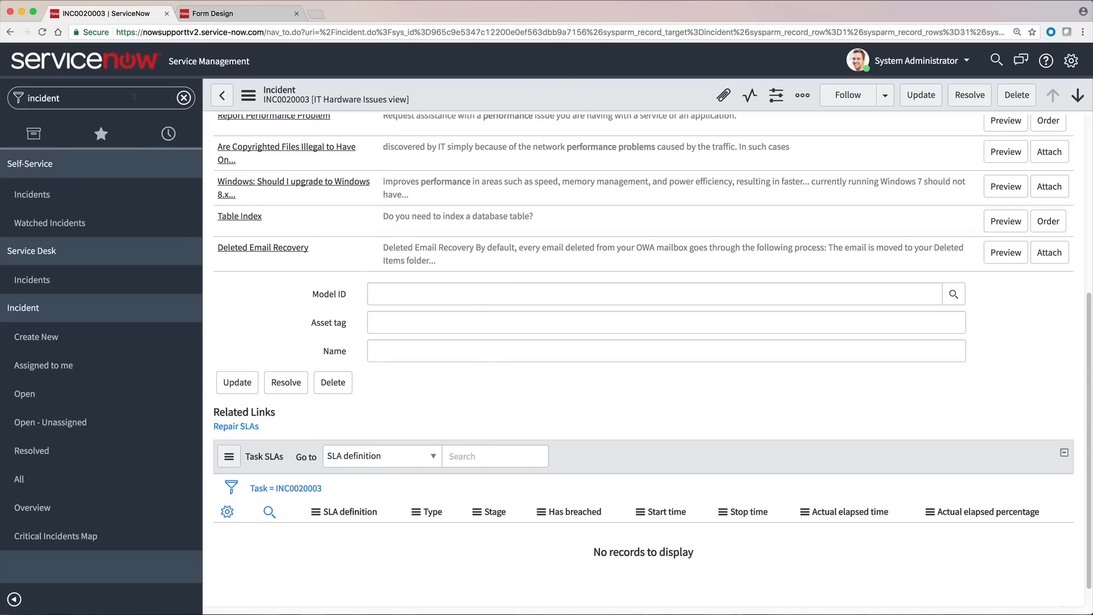
# Search the list of open incidents for numbers ending in 37 and open incident INC0000037.
pyautogui.click(37, 400)
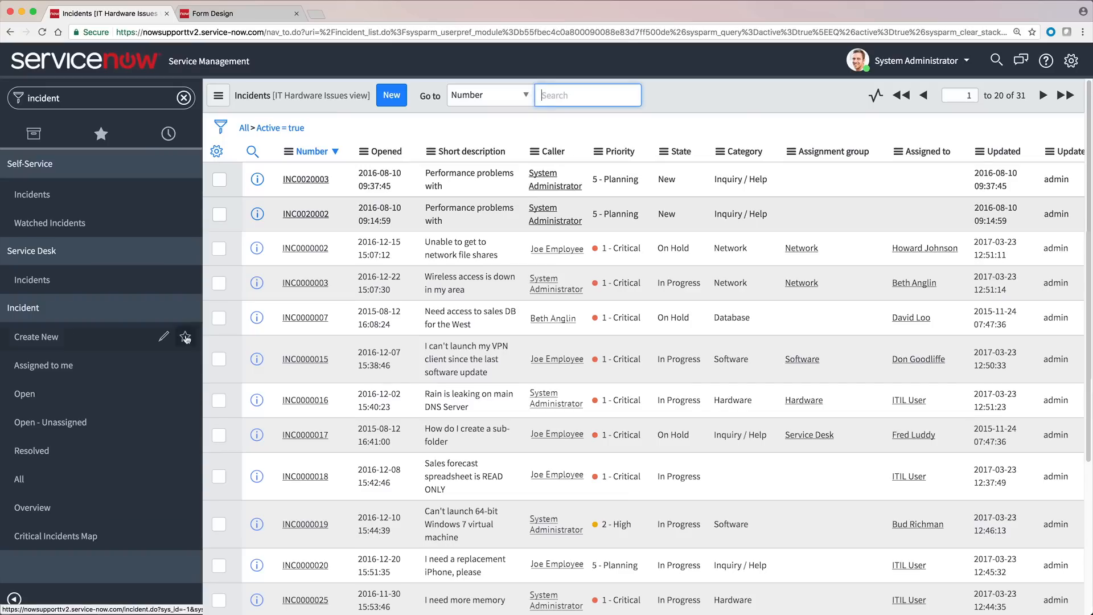
pyautogui.write('37')
pyautogui.press('Return')
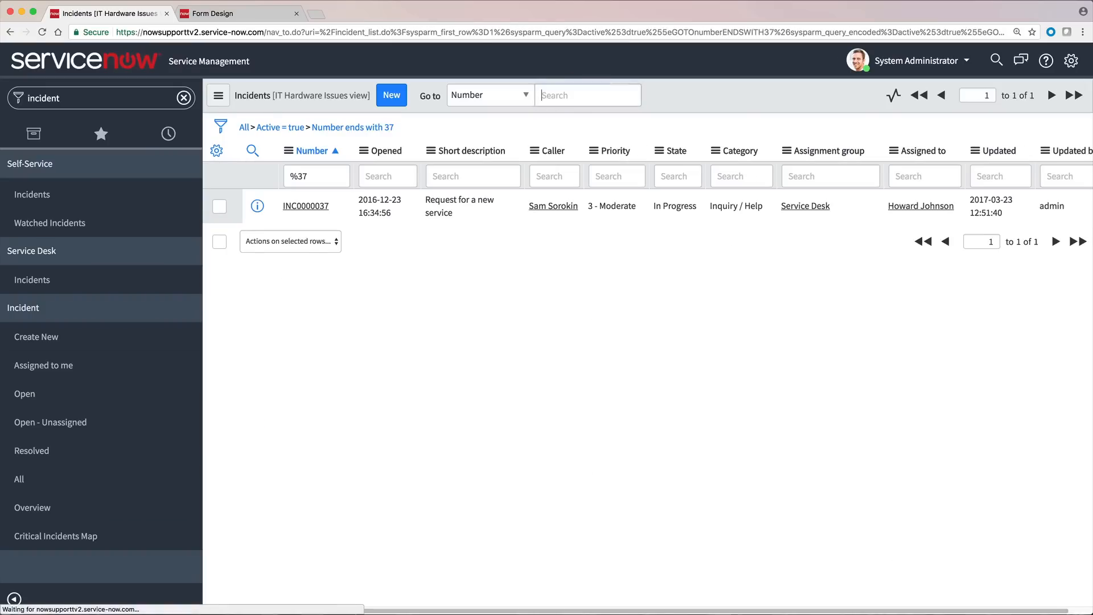
pyautogui.click(303, 206)
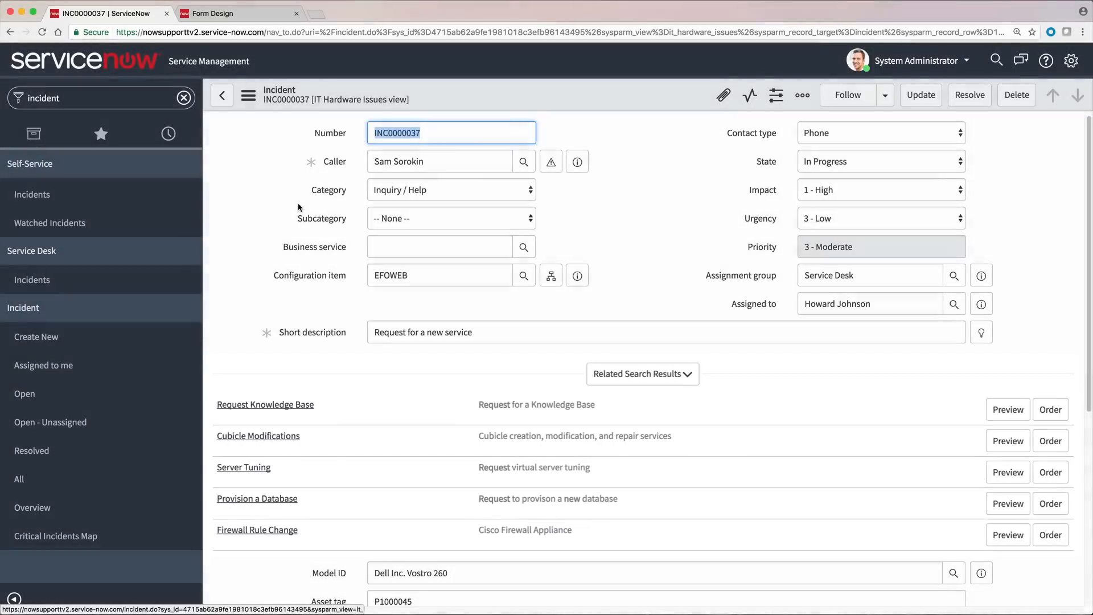
# Save the IT Hardware Issues form design and reload the INC0000037 incident form.
pyautogui.click(261, 16)
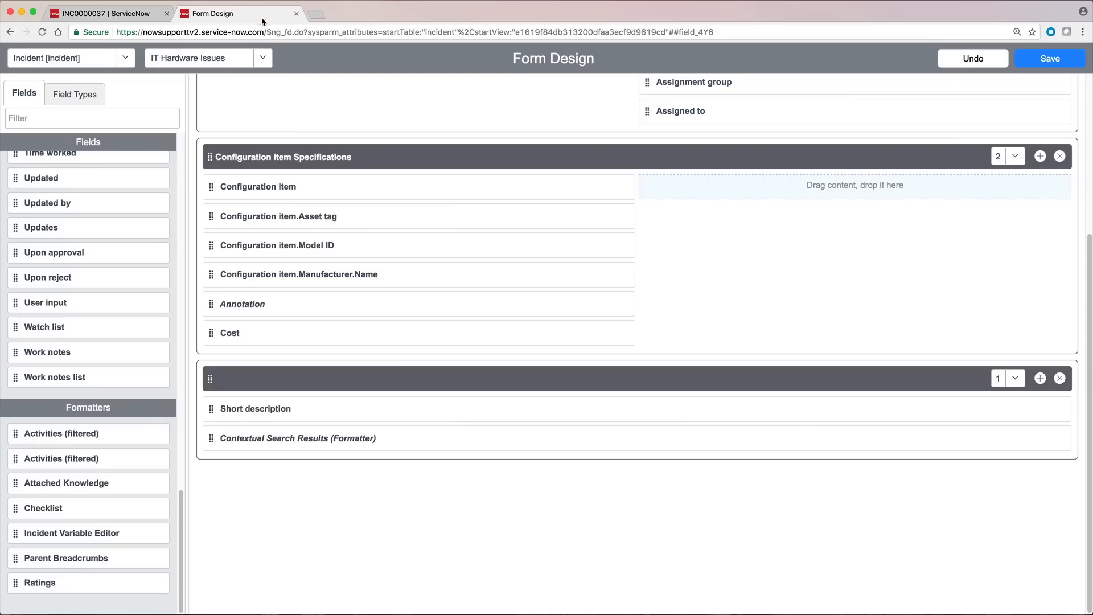
pyautogui.click(1053, 61)
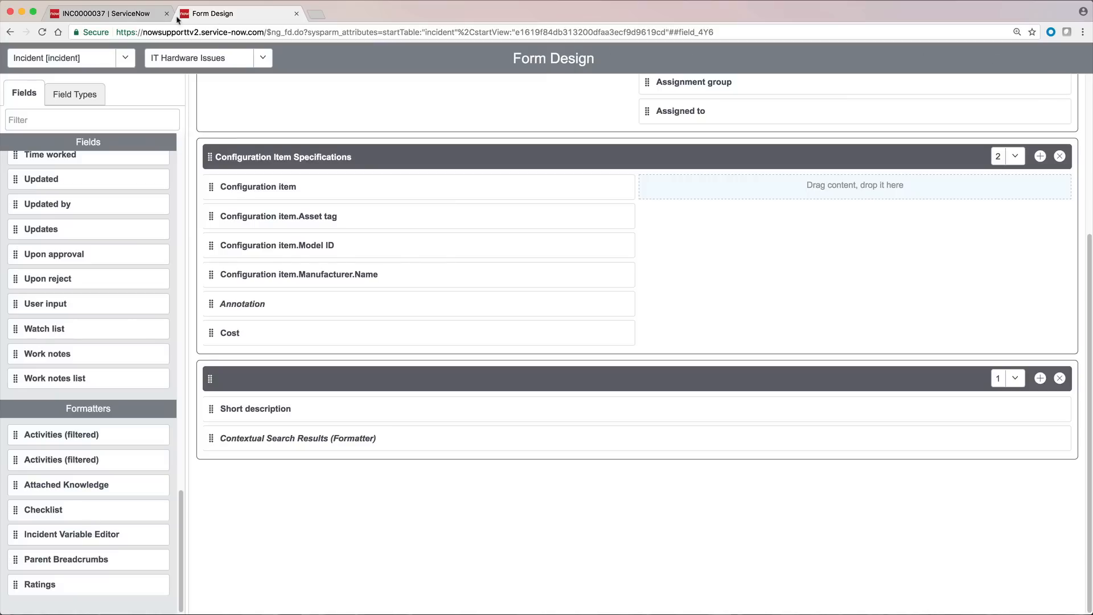
pyautogui.click(149, 17)
pyautogui.rightClick(455, 107)
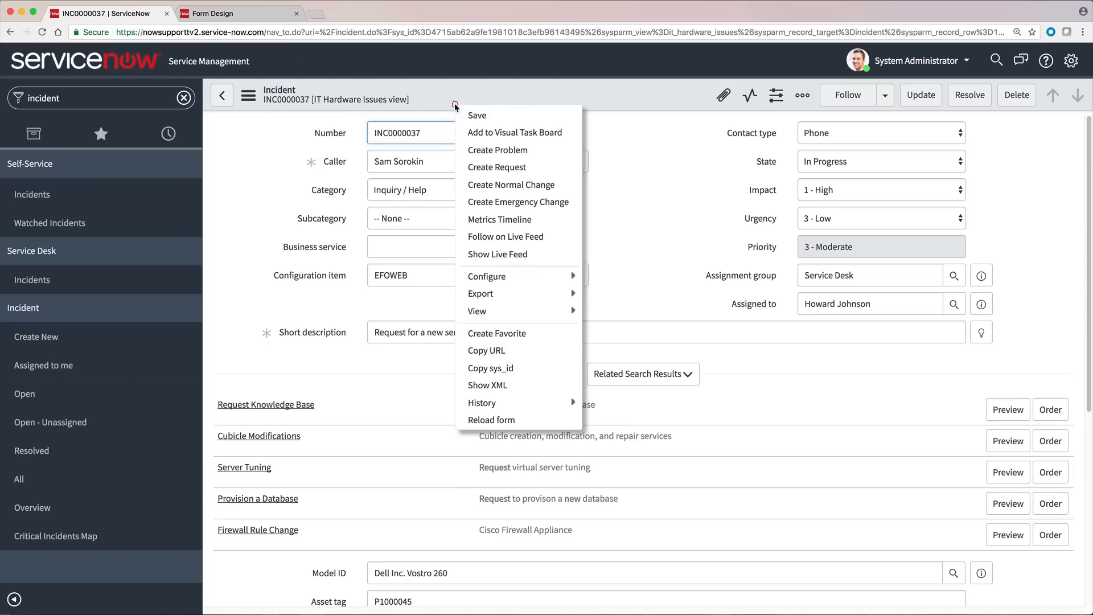
pyautogui.click(490, 419)
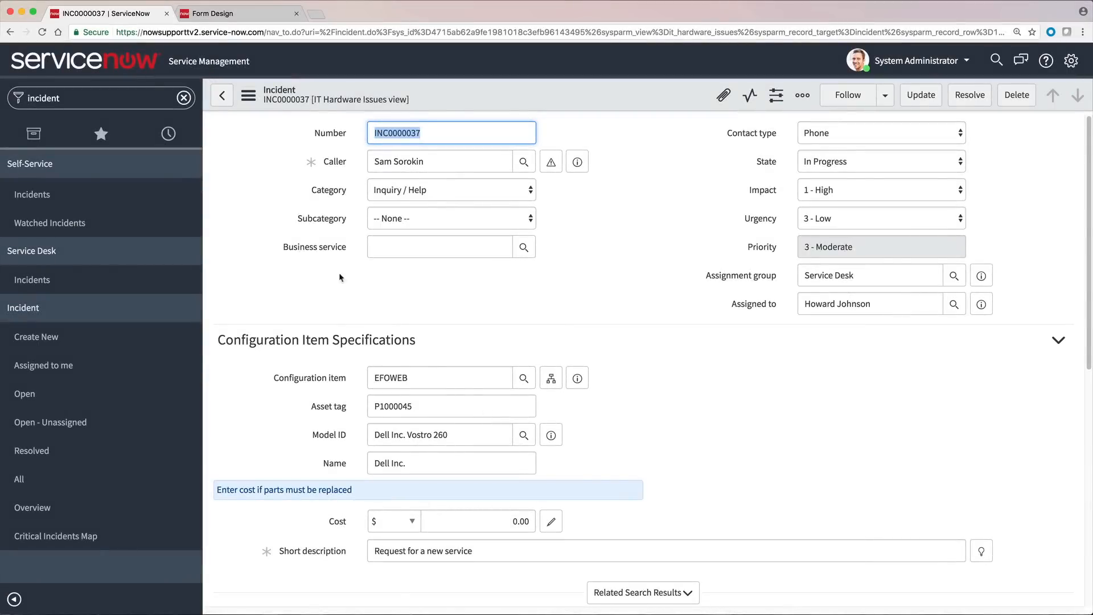
# Open the related lists configuration for the Incident form, keeping IT Hardware Issues as the view.
pyautogui.click(249, 95)
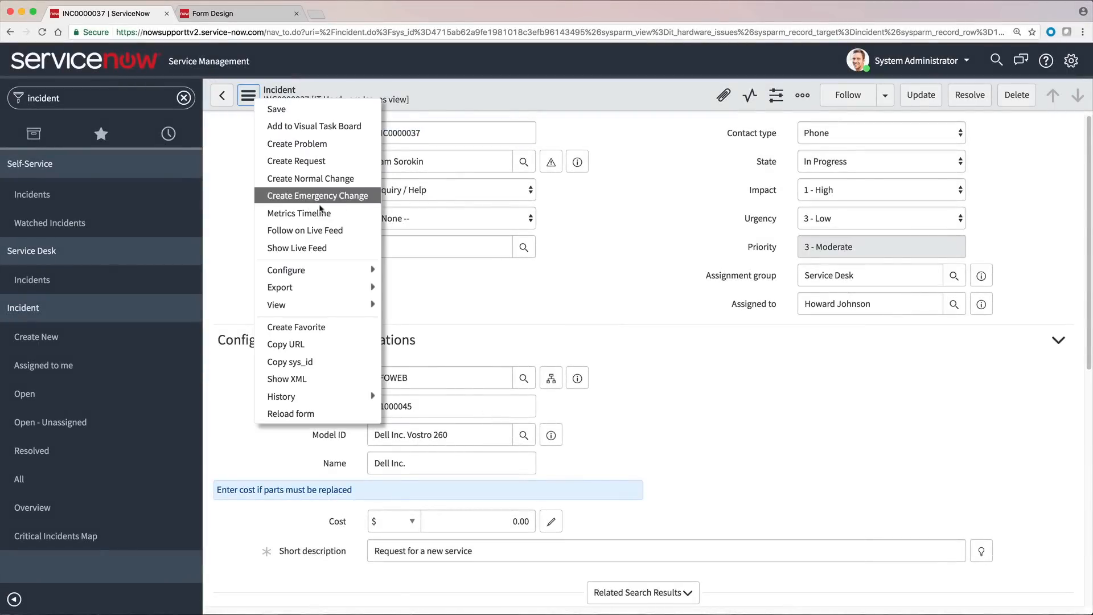
pyautogui.moveTo(325, 268)
pyautogui.click(419, 305)
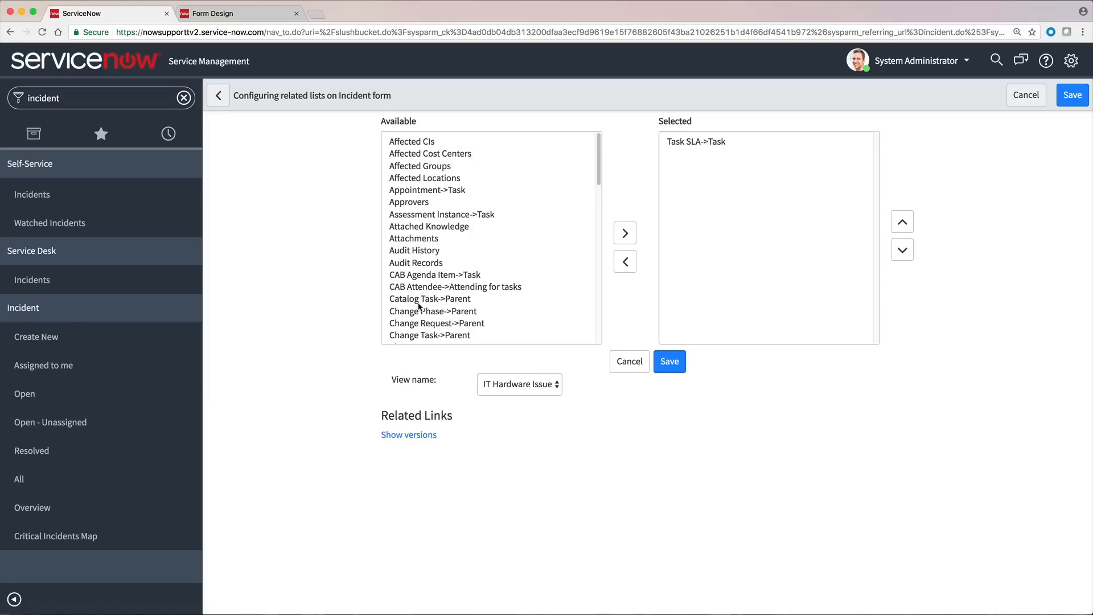
pyautogui.click(527, 385)
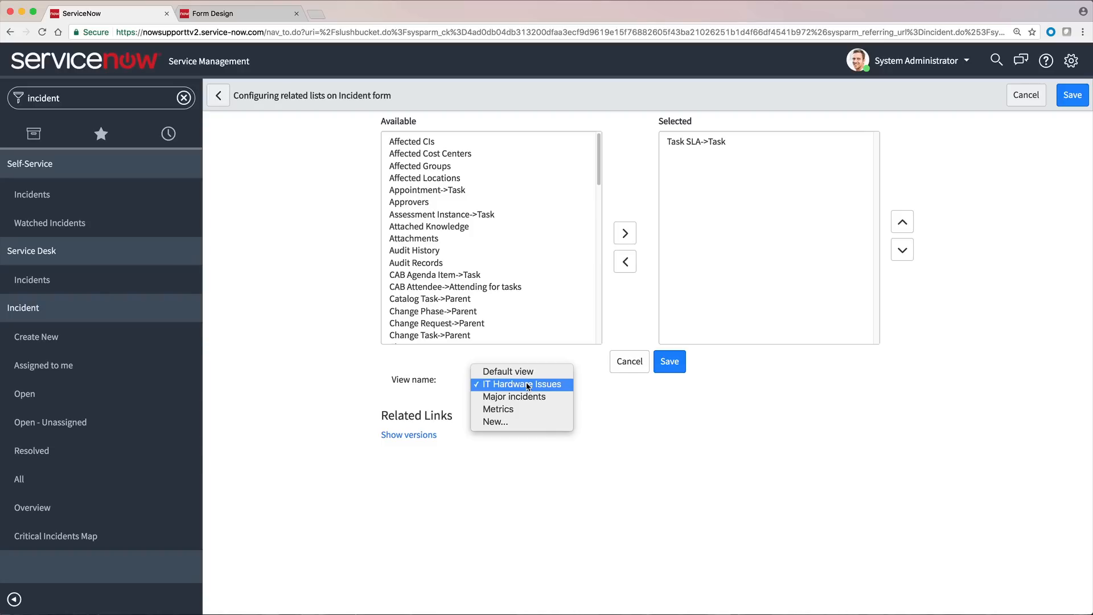
pyautogui.click(547, 389)
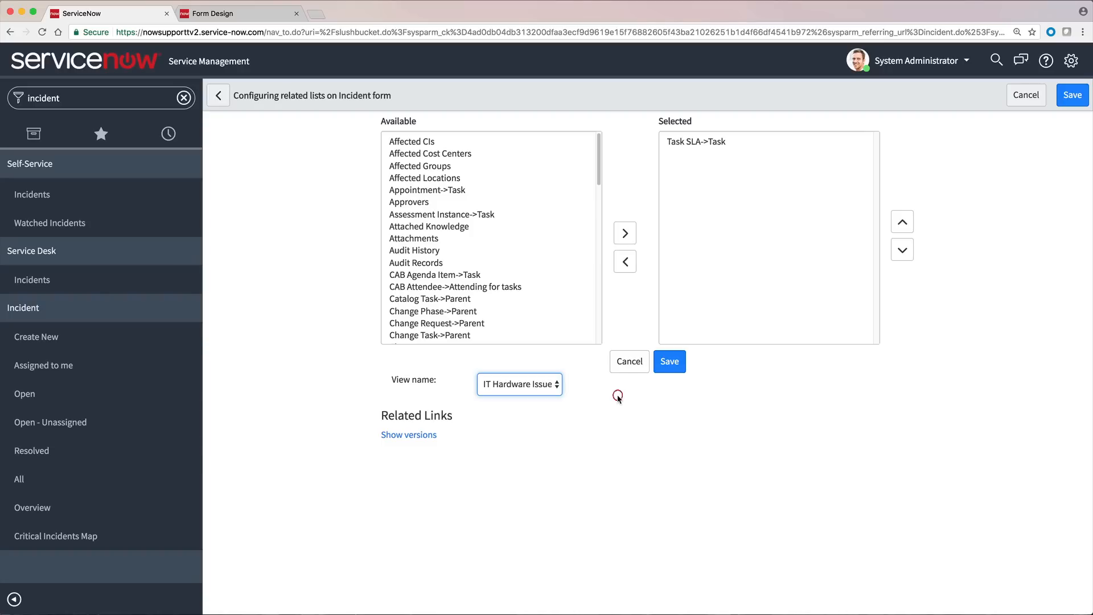
# Add Incidents by Same Caller to the selected related lists and save the configuration.
pyautogui.scroll(-2, 576, 329)
pyautogui.scroll(-5, 576, 328)
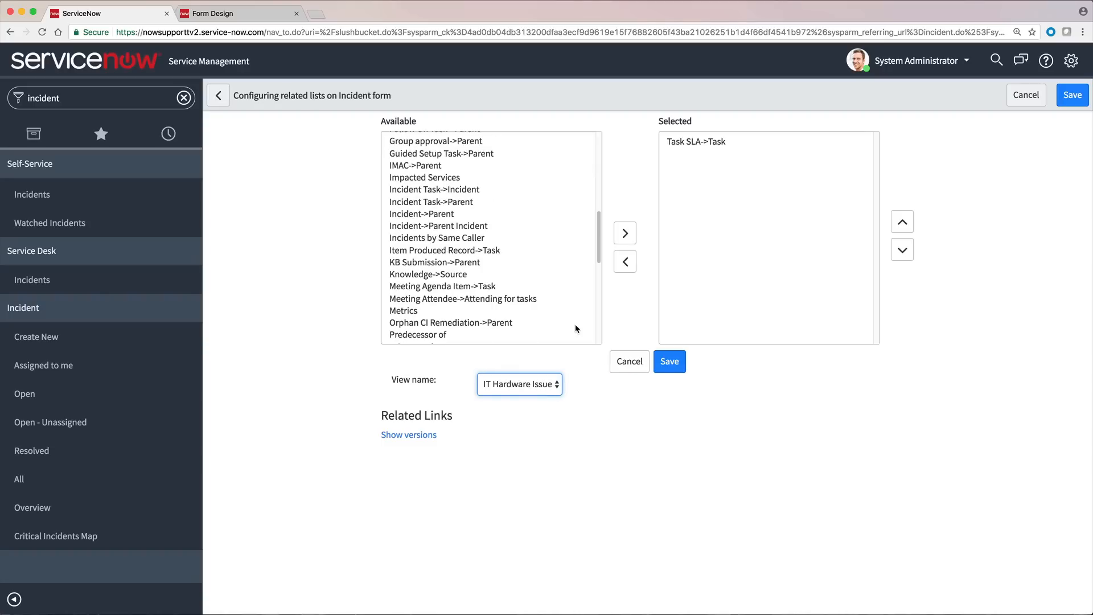
pyautogui.click(475, 239)
pyautogui.click(625, 234)
pyautogui.click(664, 359)
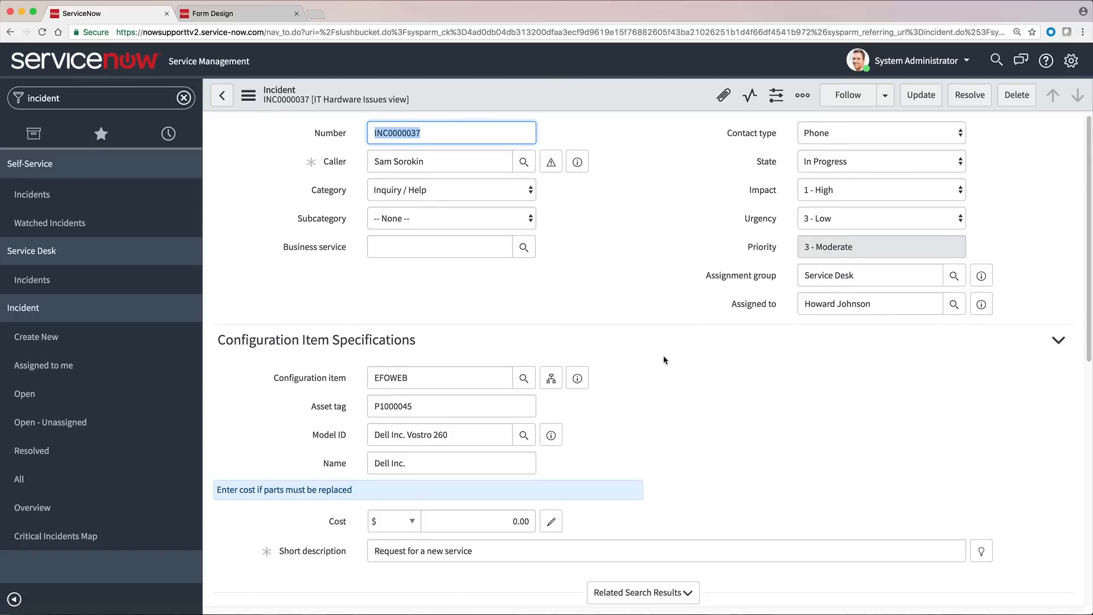
# Examine the Incidents by Same Caller related list below the incident form.
pyautogui.scroll(-5, 664, 360)
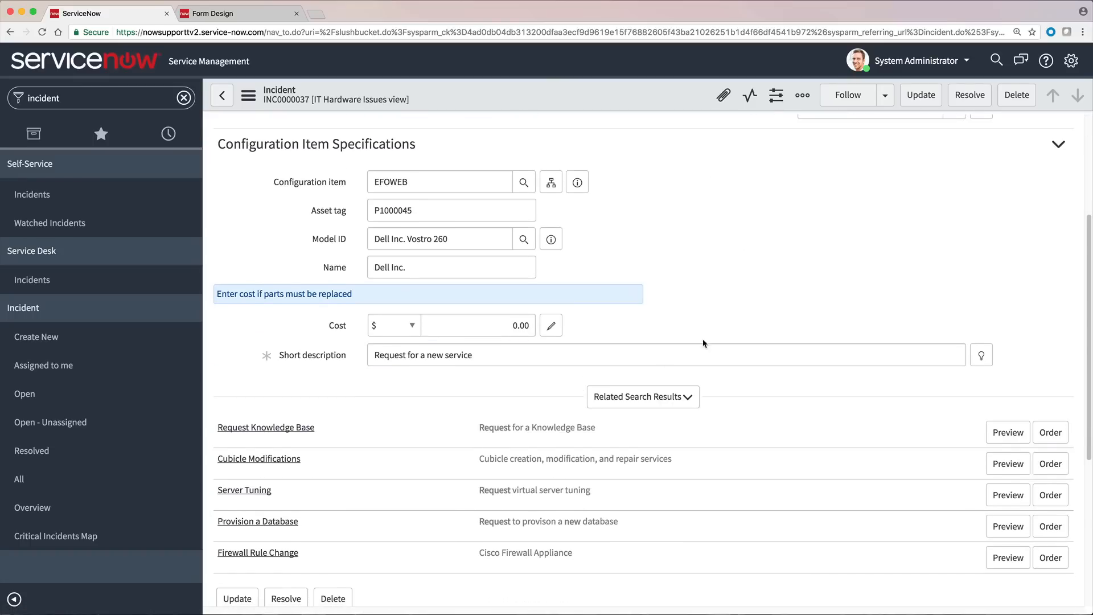
pyautogui.scroll(-7, 744, 318)
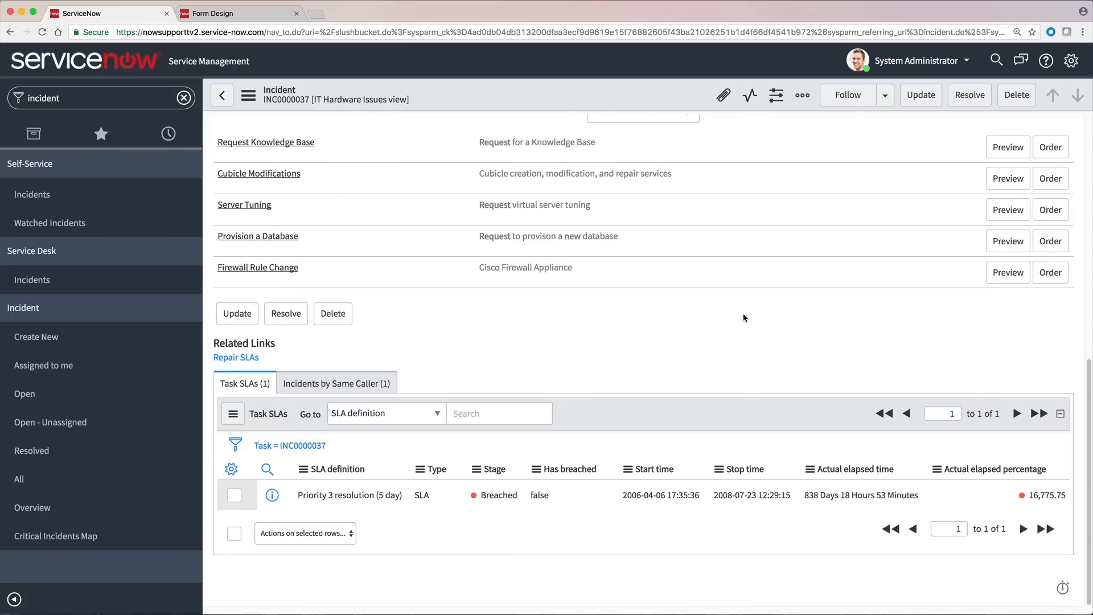
pyautogui.click(314, 383)
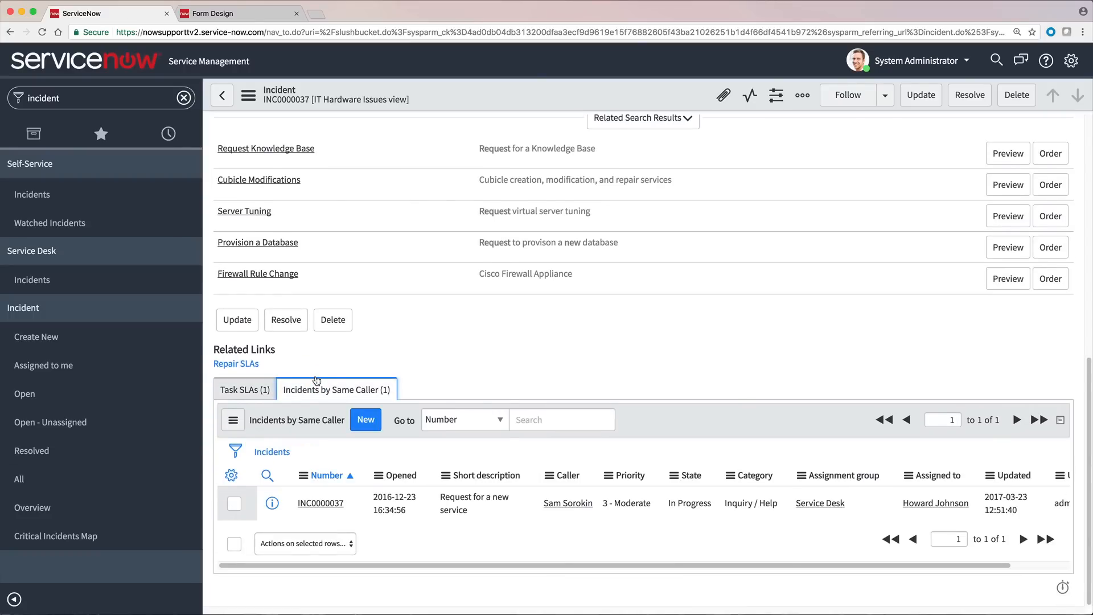